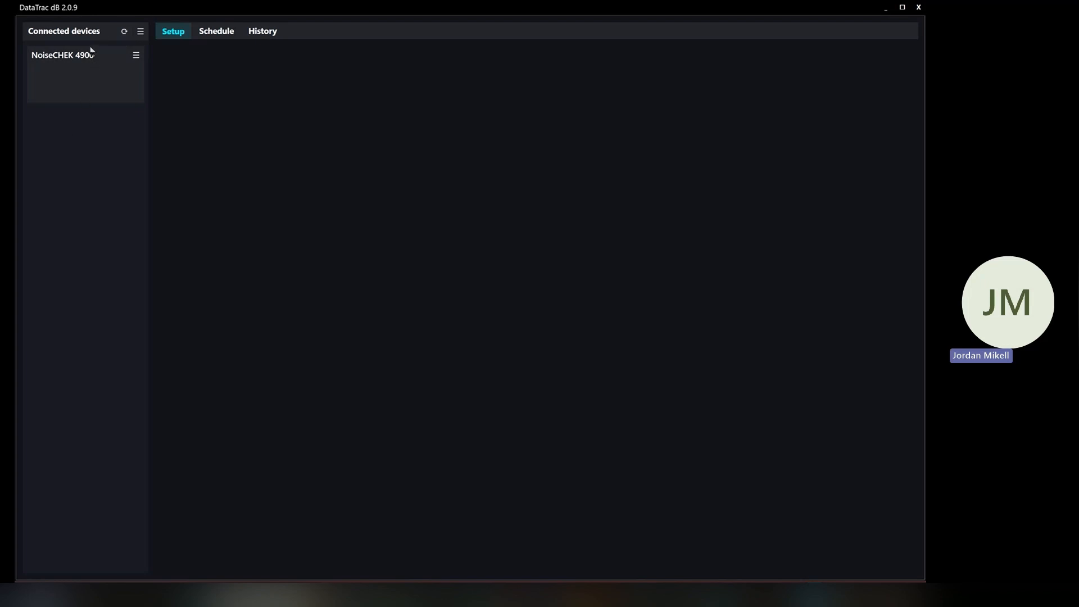
# Open the setup of the NoiseCHEK 4900 and turn off both octave band display and octave band logging
pyautogui.click(65, 84)
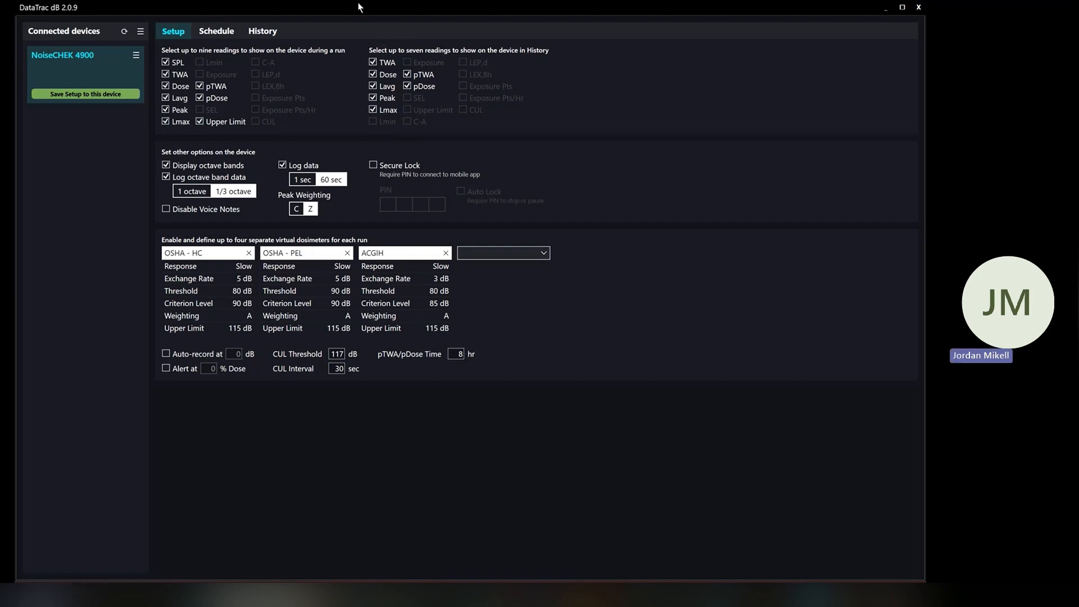
pyautogui.click(166, 165)
pyautogui.click(166, 178)
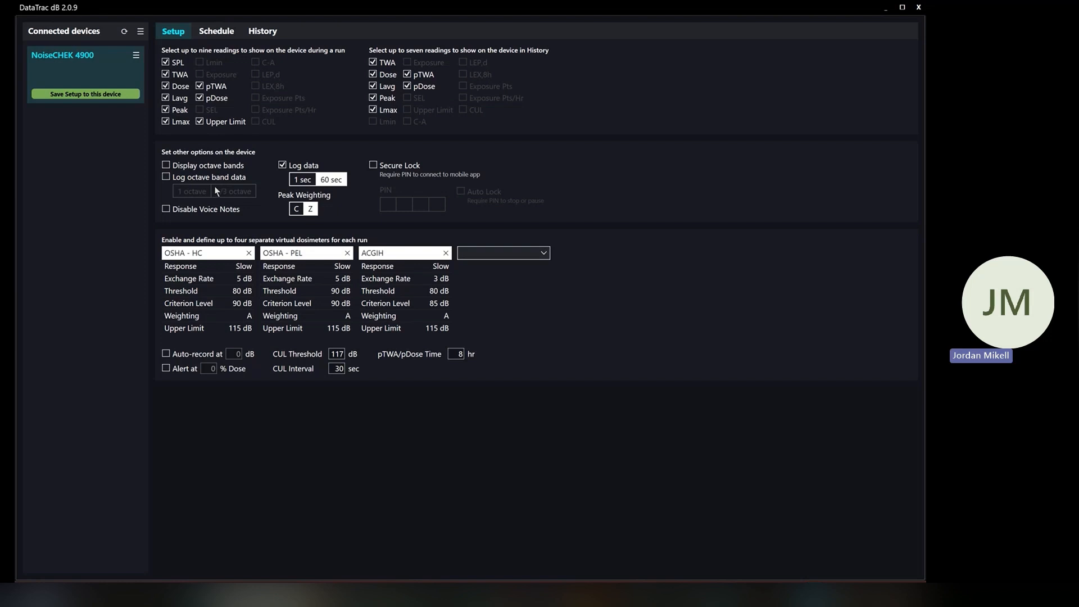
# Try octave band logging at 1 octave and 1/3 octave resolution, and turn both octave band options off again
pyautogui.click(167, 178)
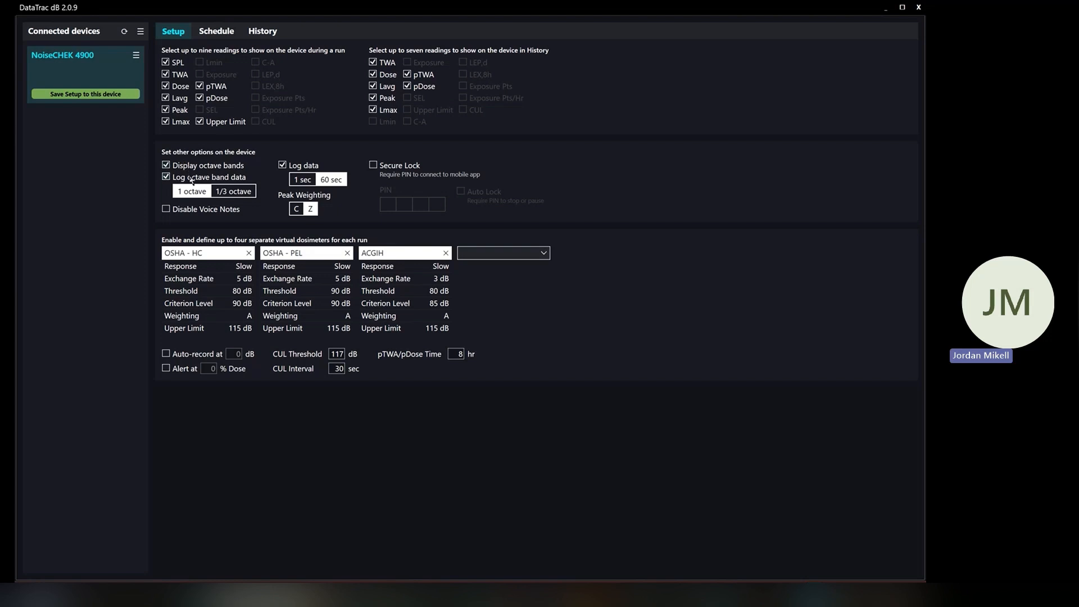
pyautogui.click(232, 191)
pyautogui.click(201, 191)
pyautogui.click(224, 193)
pyautogui.click(190, 193)
pyautogui.click(231, 193)
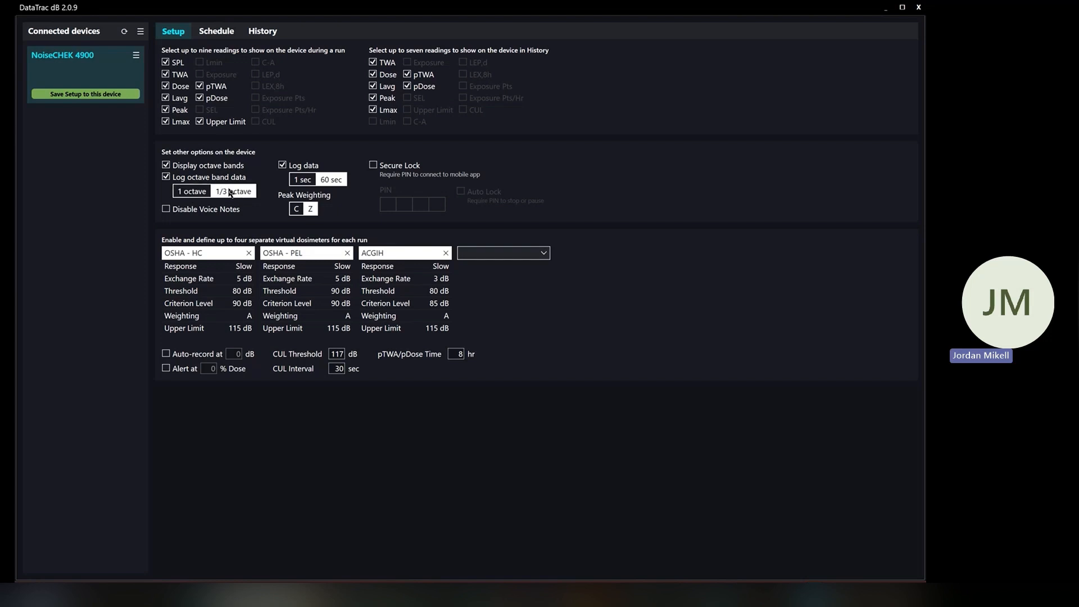
pyautogui.click(167, 178)
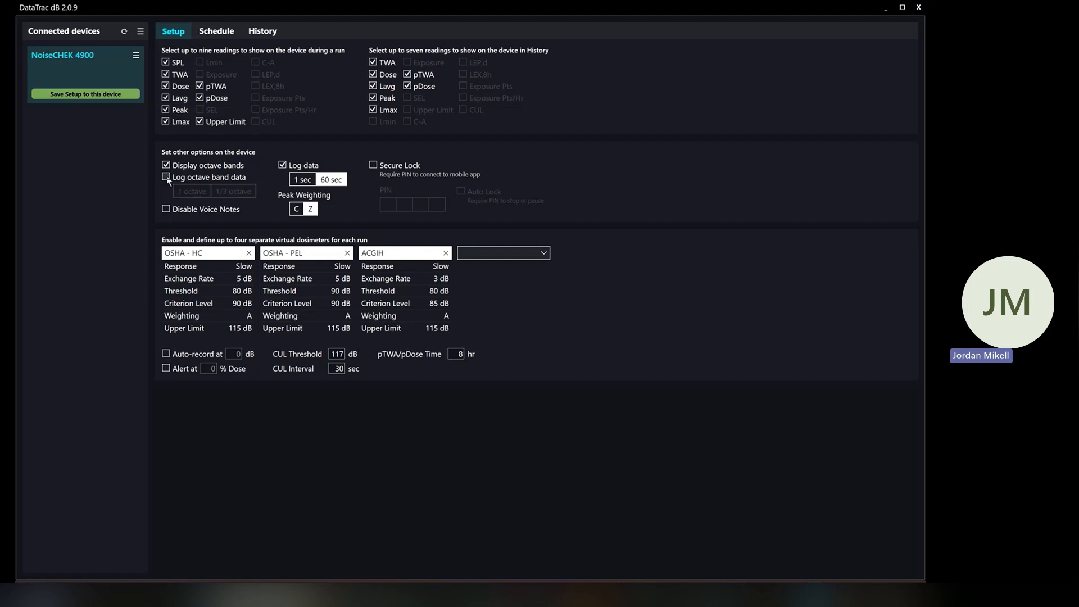
pyautogui.click(166, 165)
# Turn Log data off and back on, and try Secure Lock with Auto Lock before disabling the lock
pyautogui.click(282, 166)
pyautogui.click(282, 166)
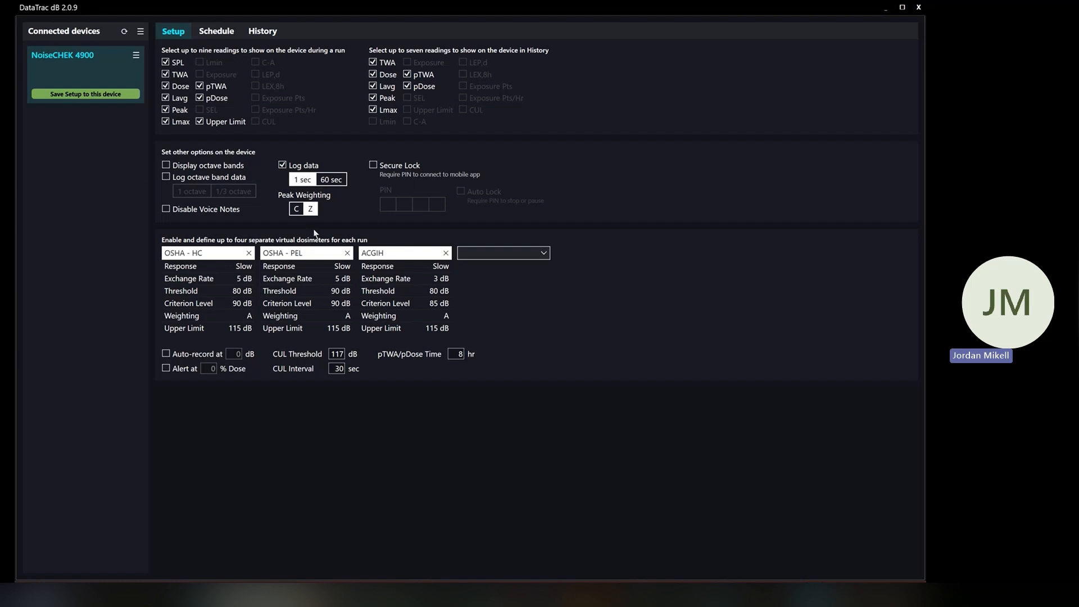
pyautogui.click(374, 165)
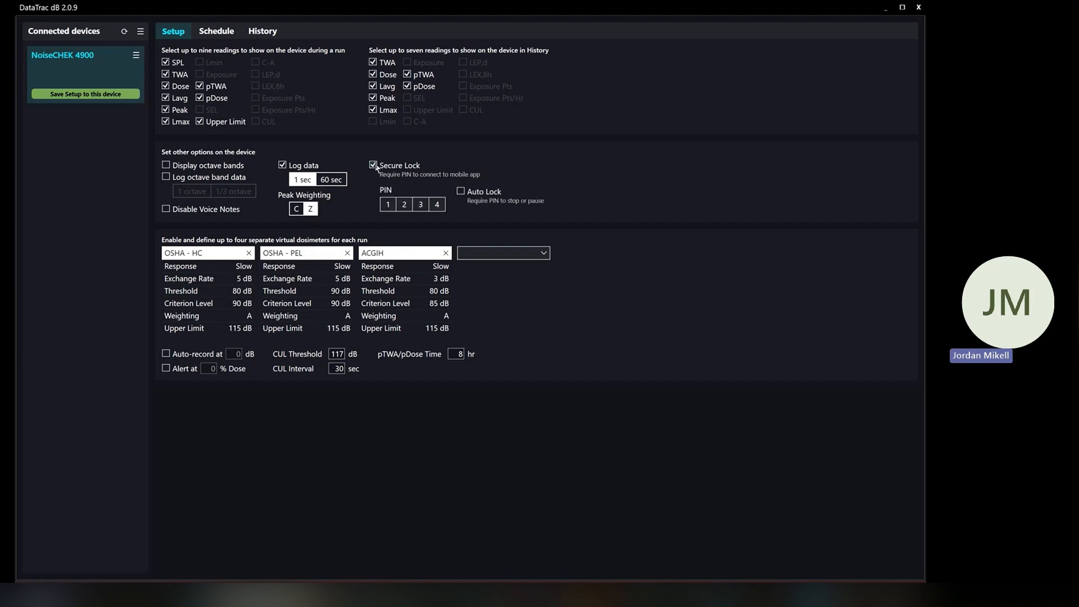
pyautogui.click(460, 191)
pyautogui.click(373, 166)
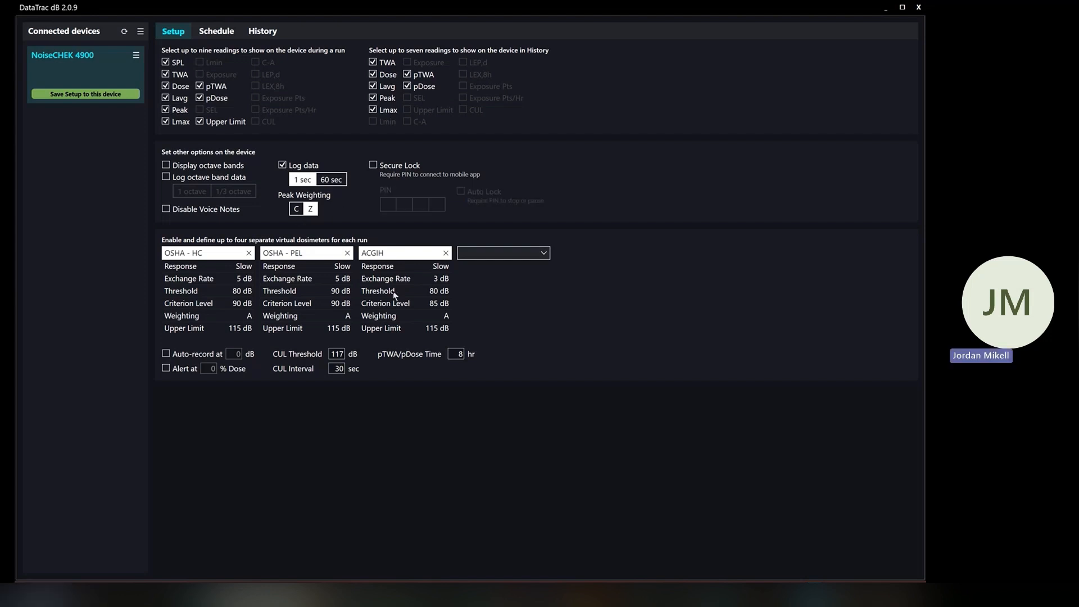
# Clear the three virtual dosimeters and define them again as OSHA - HC, OSHA - PEL and ACGIH
pyautogui.click(249, 253)
pyautogui.click(249, 254)
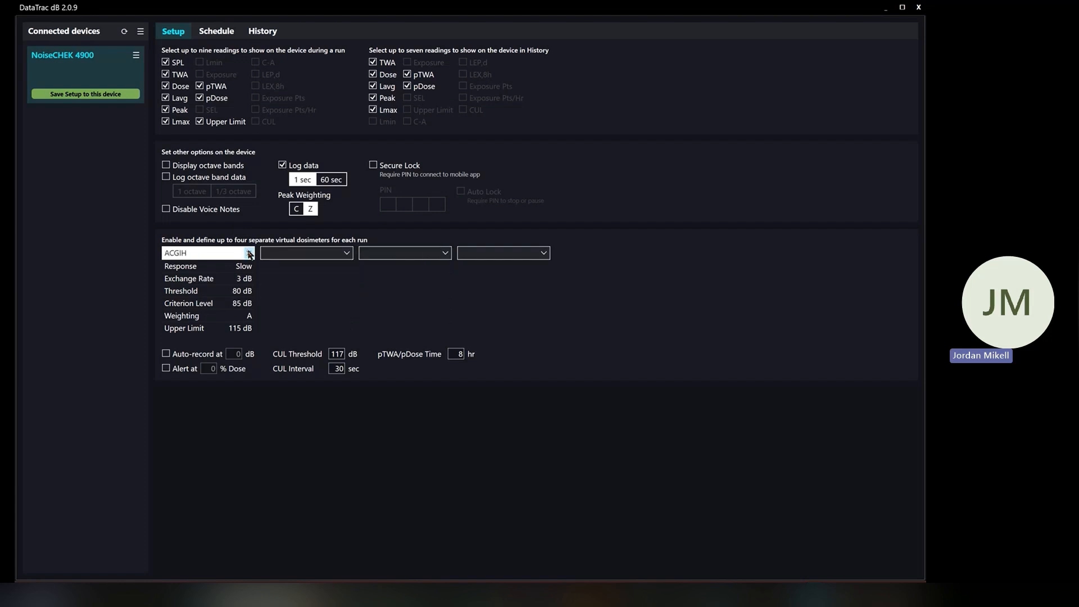
pyautogui.click(249, 253)
pyautogui.click(249, 253)
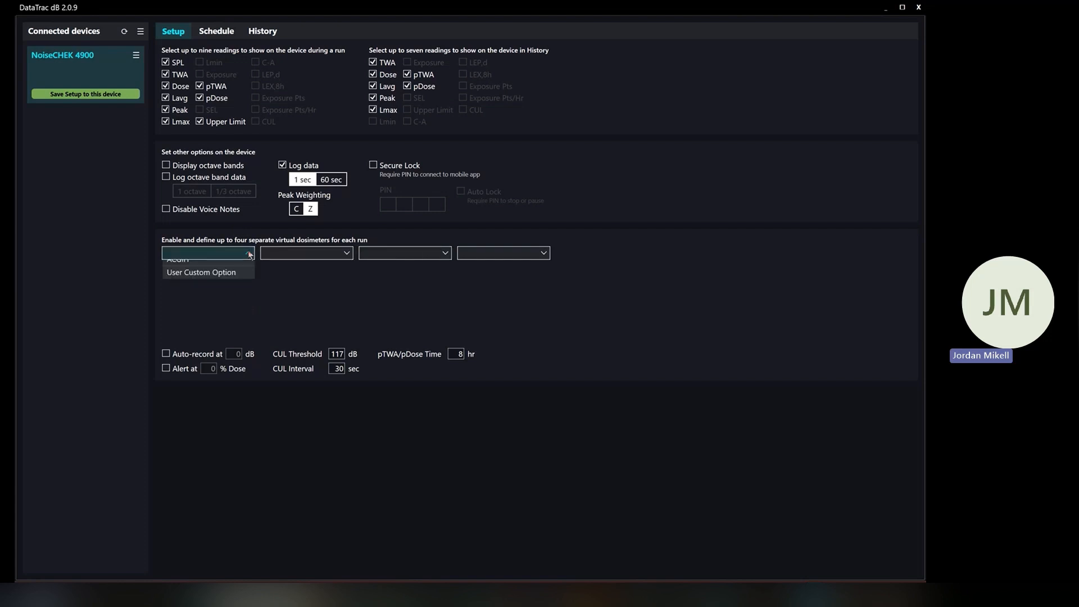
pyautogui.click(235, 266)
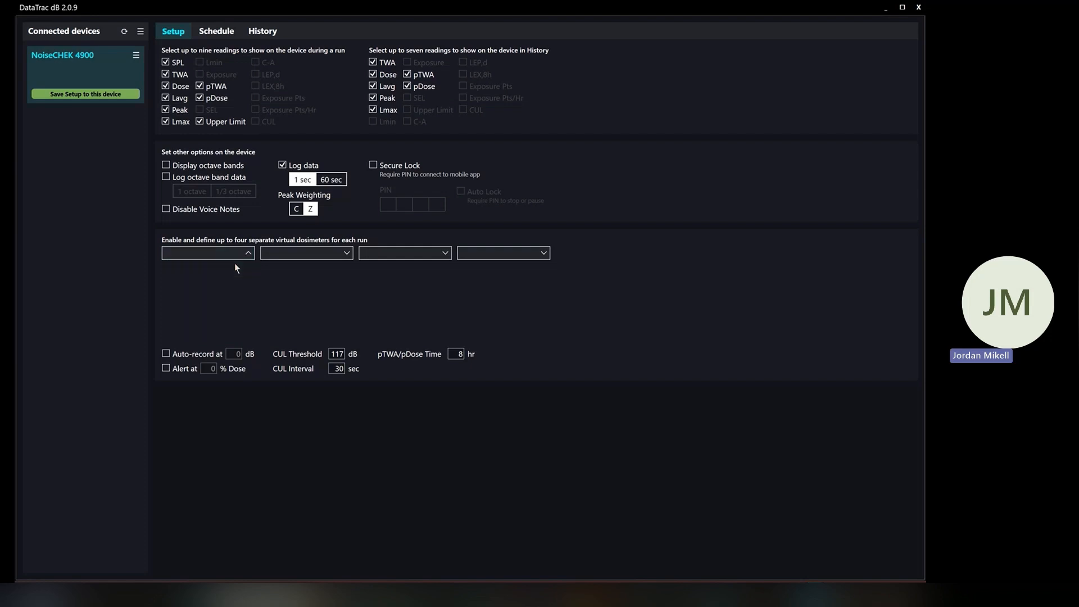
pyautogui.click(347, 255)
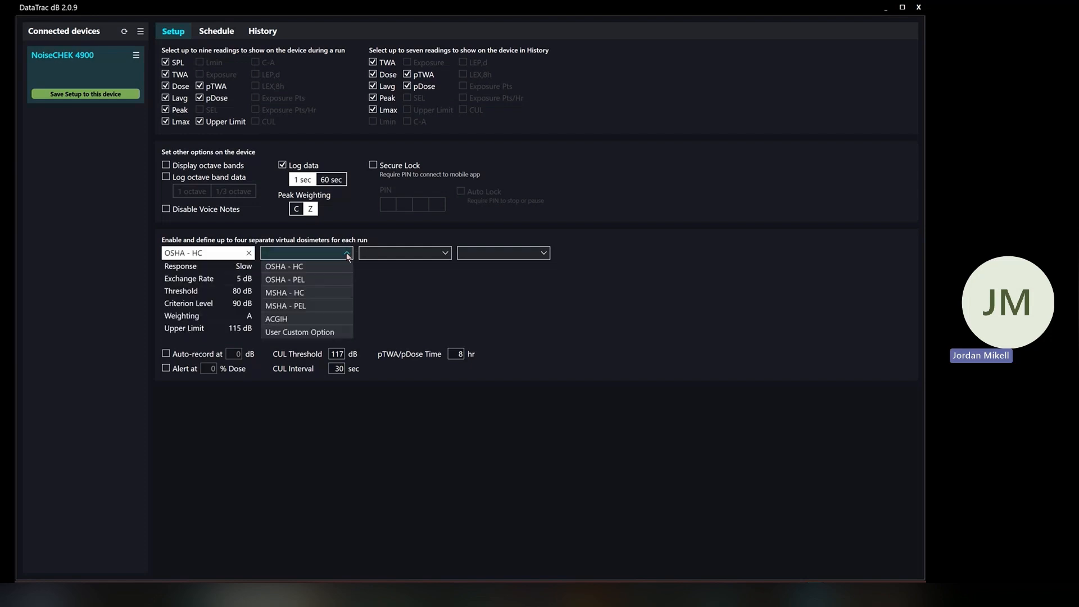
pyautogui.click(326, 277)
pyautogui.click(446, 253)
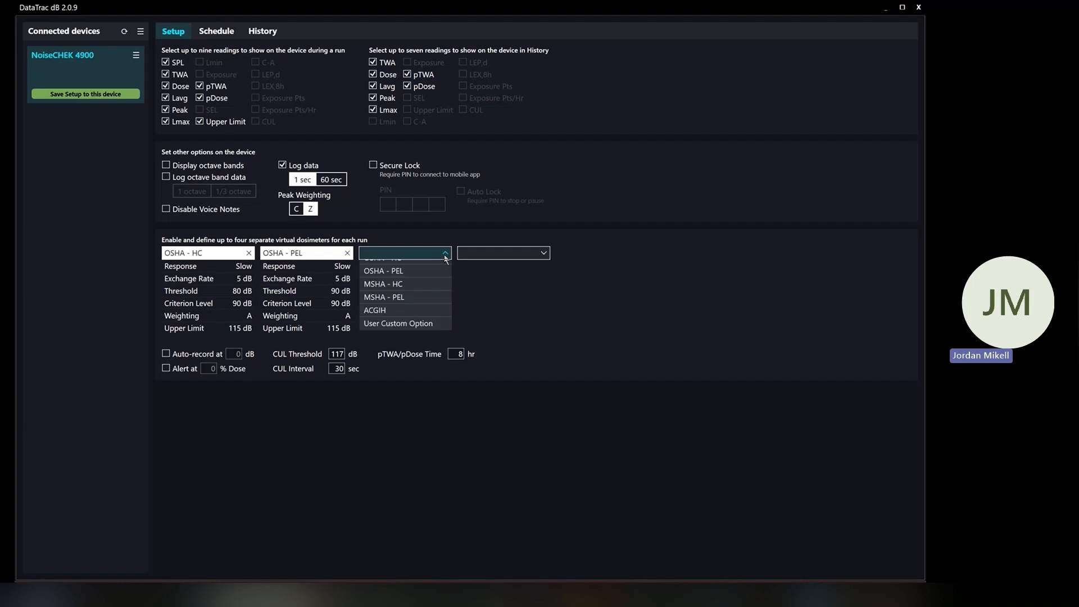
pyautogui.click(394, 318)
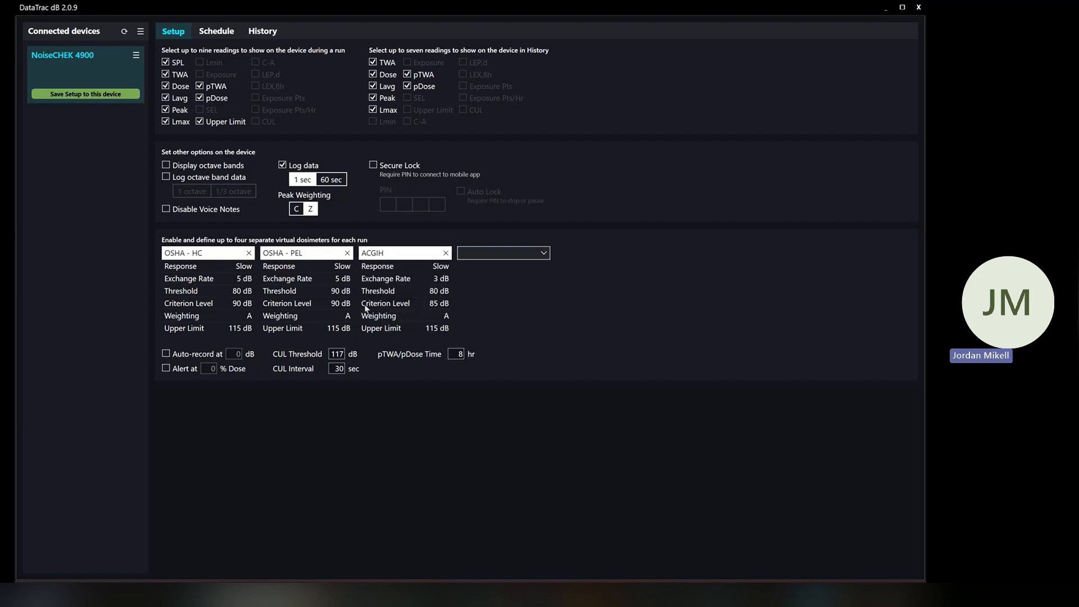
# Add a fourth virtual dosimeter as a User Custom Option with a threshold of 70 dB
pyautogui.click(541, 248)
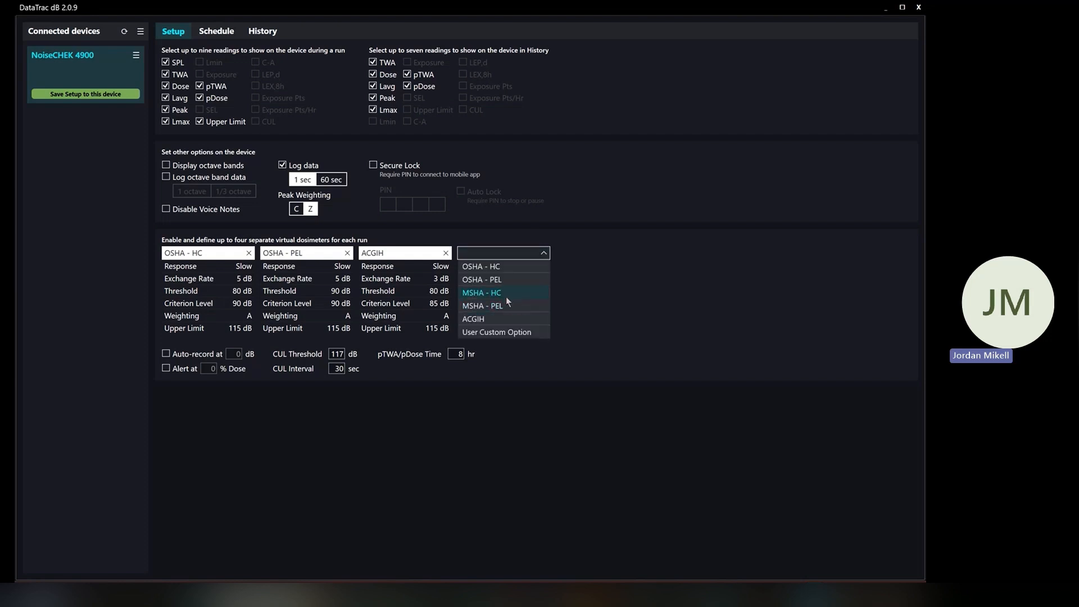
pyautogui.click(509, 331)
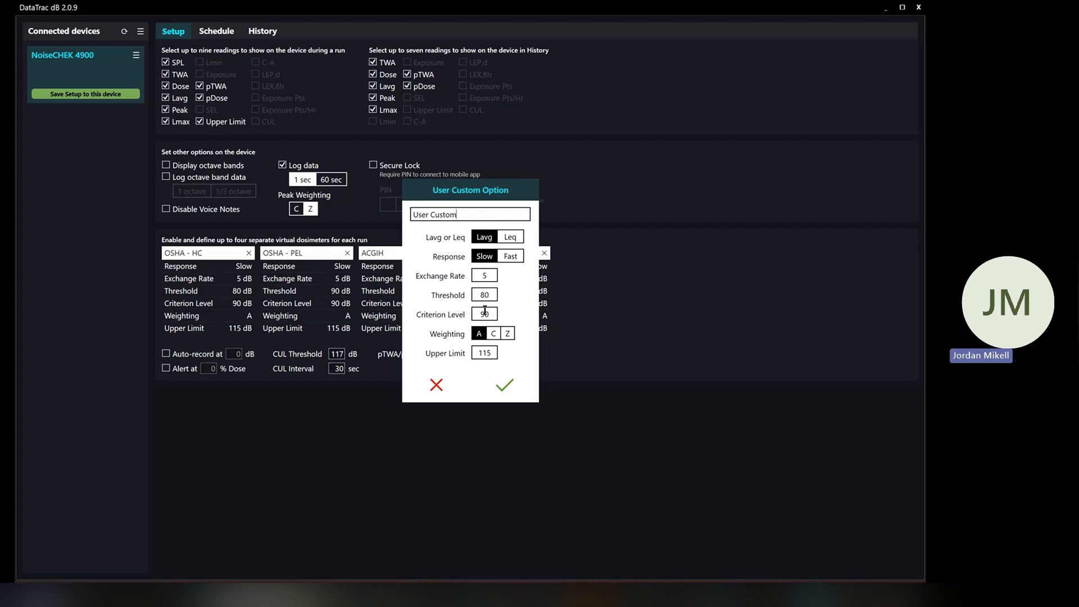
pyautogui.moveTo(491, 294); pyautogui.dragTo(466, 301)
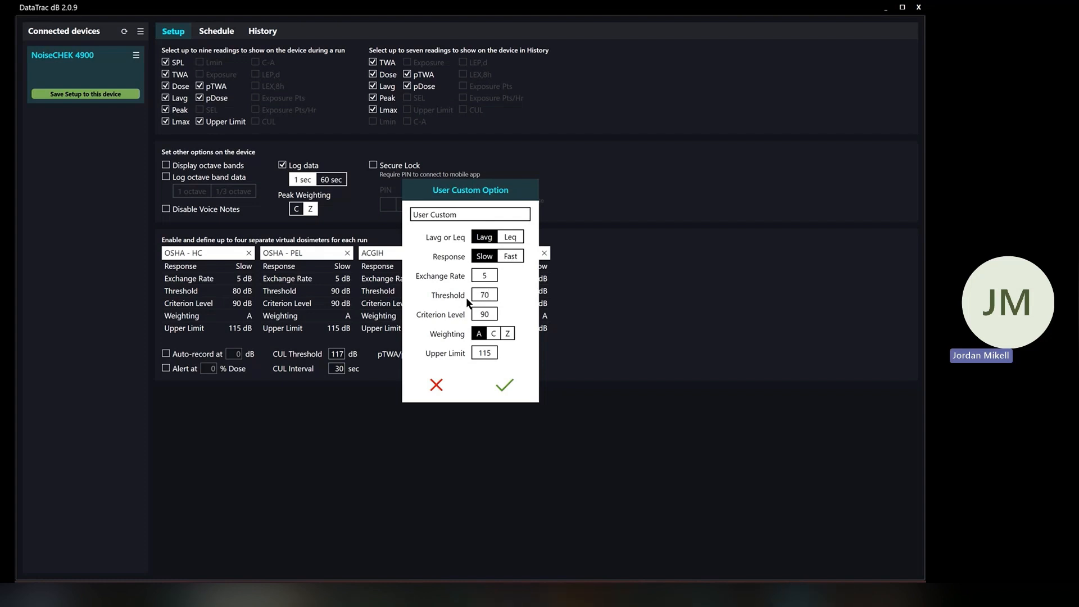
pyautogui.click(511, 381)
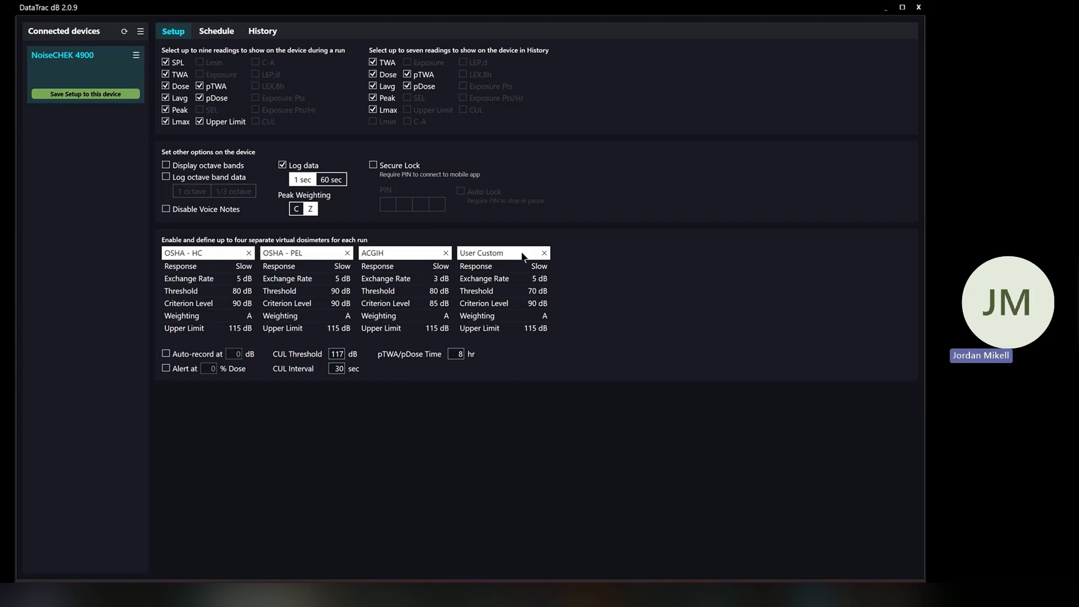
# Remove the custom dosimeter and try to define a new User Custom Option with a threshold of 65 dB
pyautogui.click(543, 253)
pyautogui.click(543, 256)
pyautogui.click(496, 331)
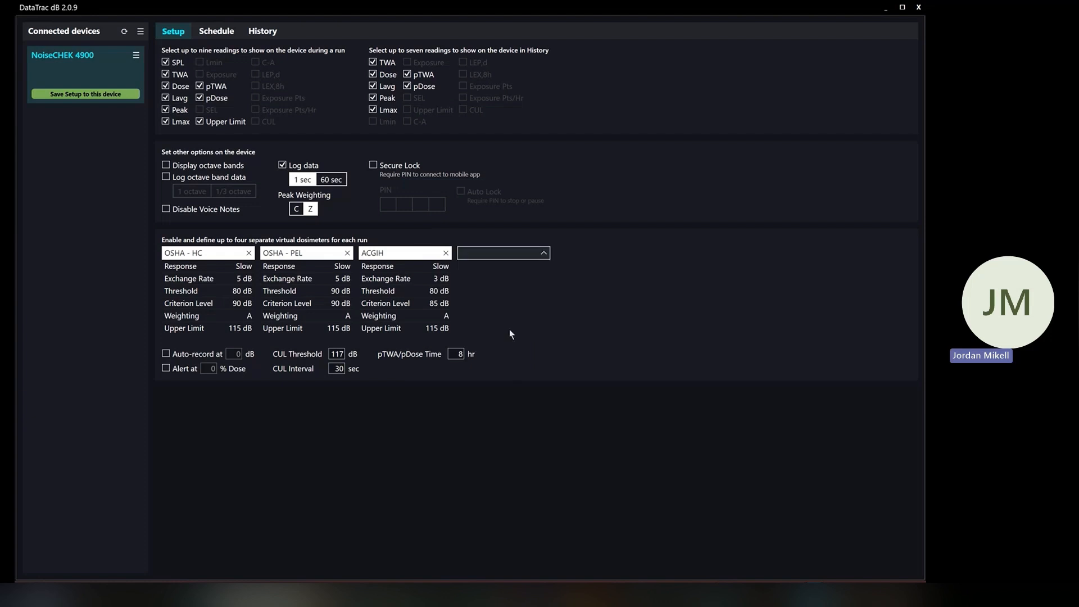
pyautogui.doubleClick(485, 294)
pyautogui.write('65')
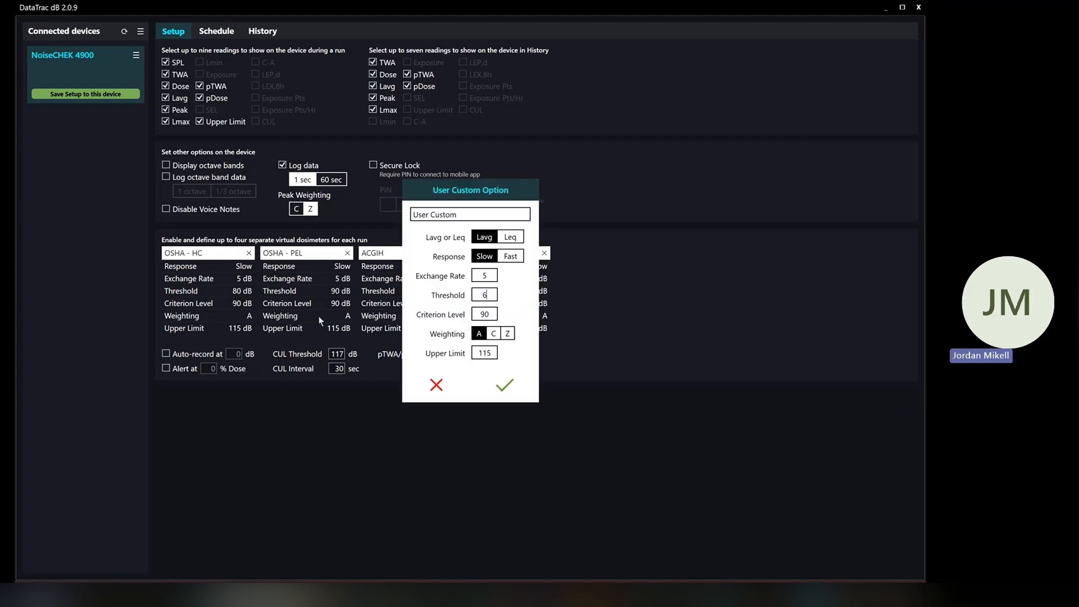
pyautogui.click(529, 383)
pyautogui.doubleClick(487, 294)
pyautogui.click(439, 383)
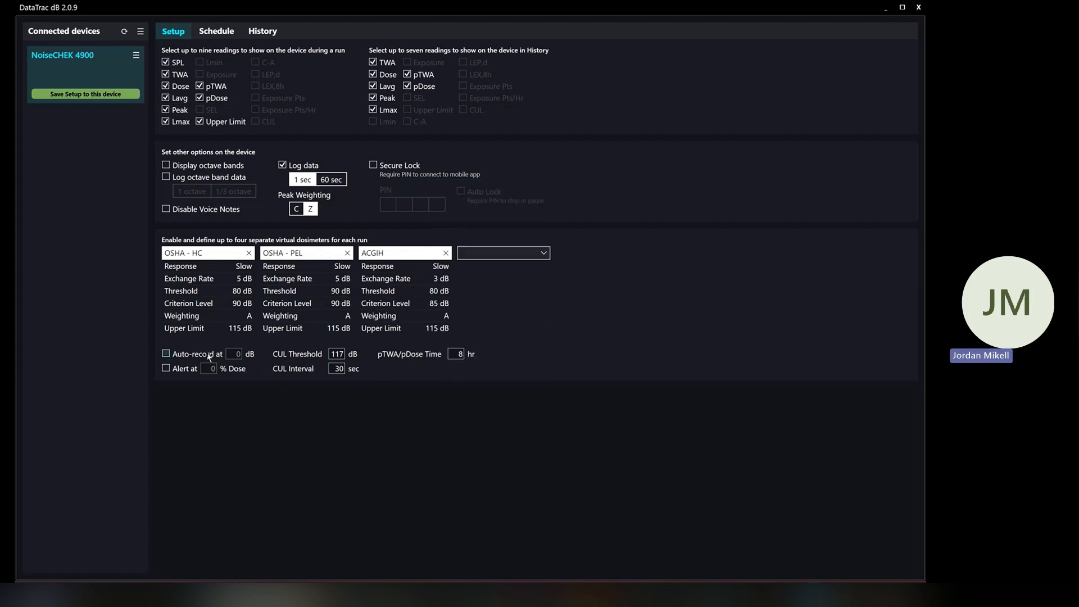
# Enable auto-record and clear its dB level, visit the pTWA/pDose time, and turn auto-record off again
pyautogui.click(166, 354)
pyautogui.doubleClick(234, 354)
pyautogui.press('BackSpace')
pyautogui.press('BackSpace')
pyautogui.press('BackSpace')
pyautogui.click(458, 354)
pyautogui.click(454, 354)
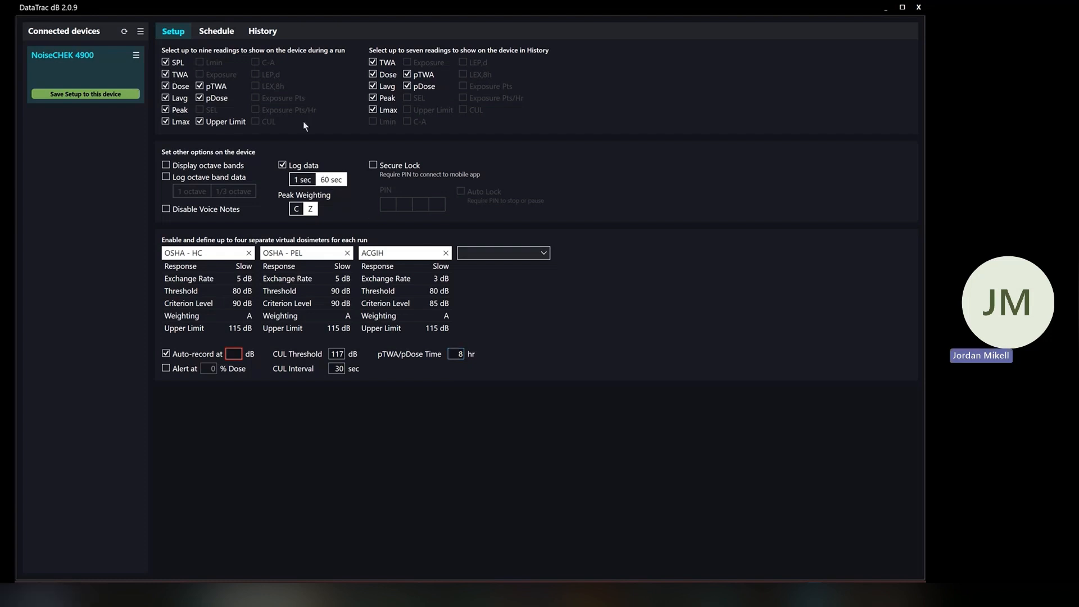
pyautogui.click(166, 355)
# Review the device time and date synchronization options against the computer's calendar, and leave without synchronizing
pyautogui.click(139, 34)
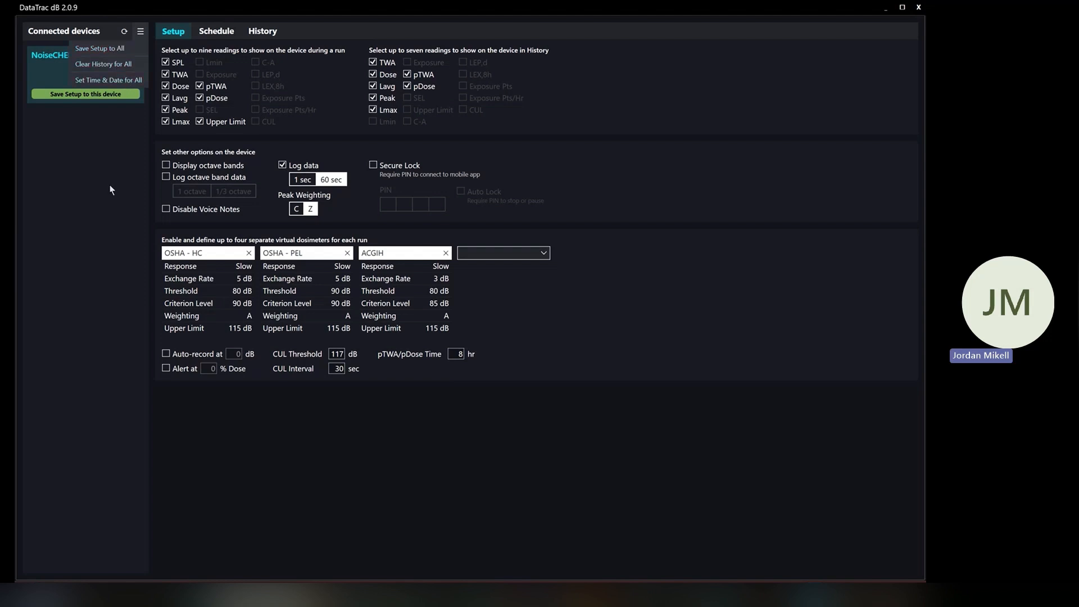
pyautogui.click(101, 206)
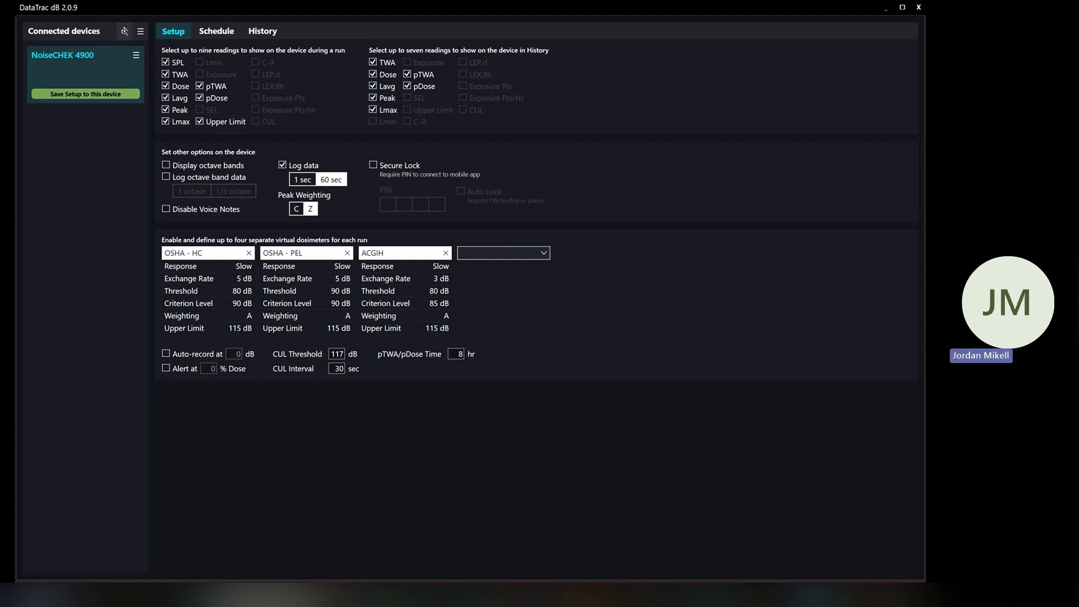
pyautogui.click(141, 31)
pyautogui.click(138, 78)
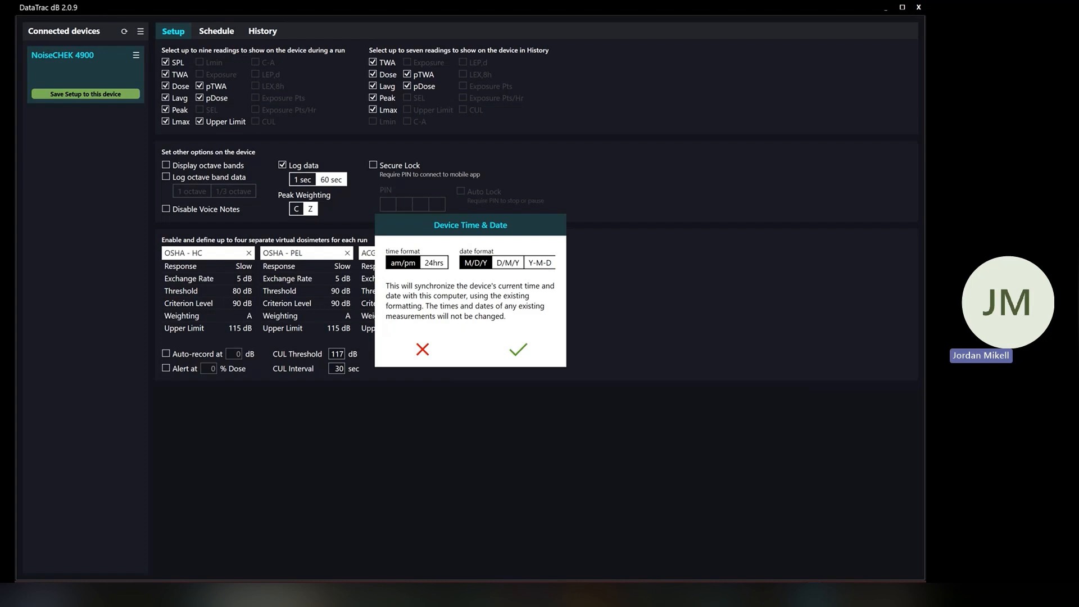
pyautogui.click(893, 595)
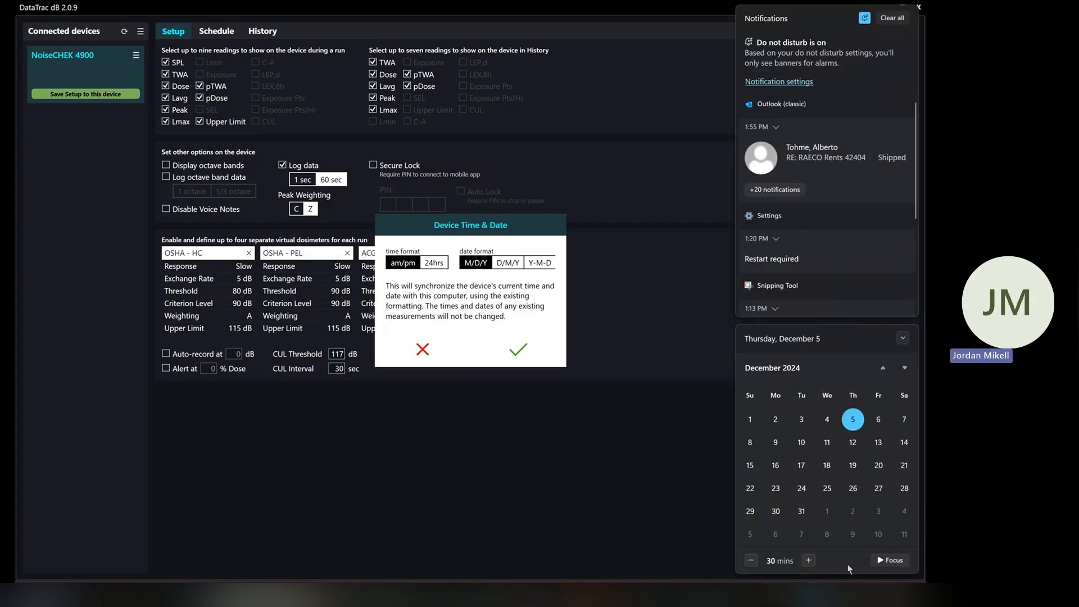
pyautogui.click(694, 493)
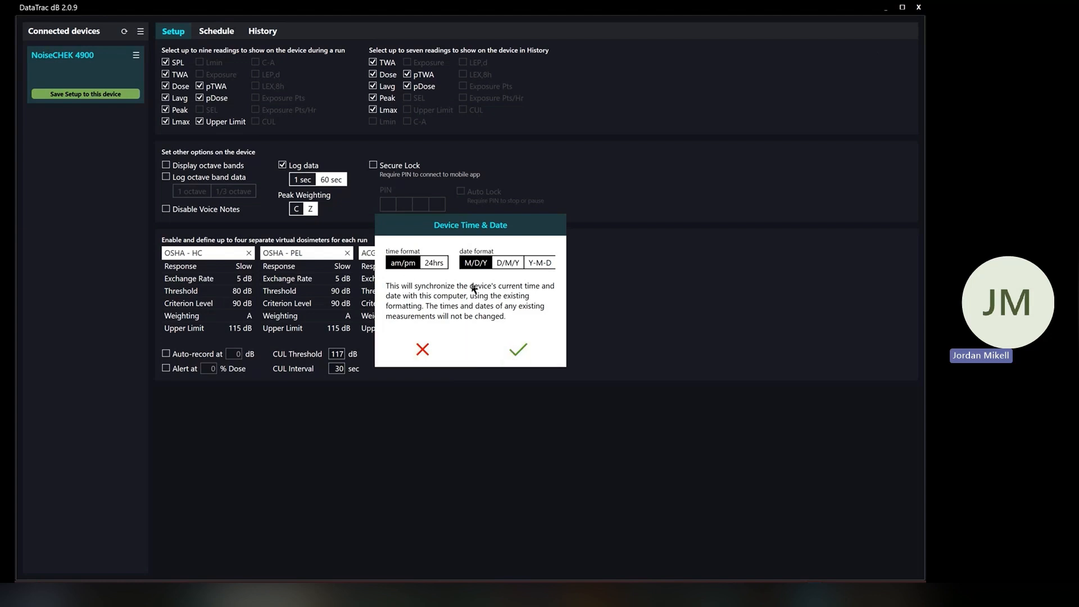
pyautogui.click(432, 351)
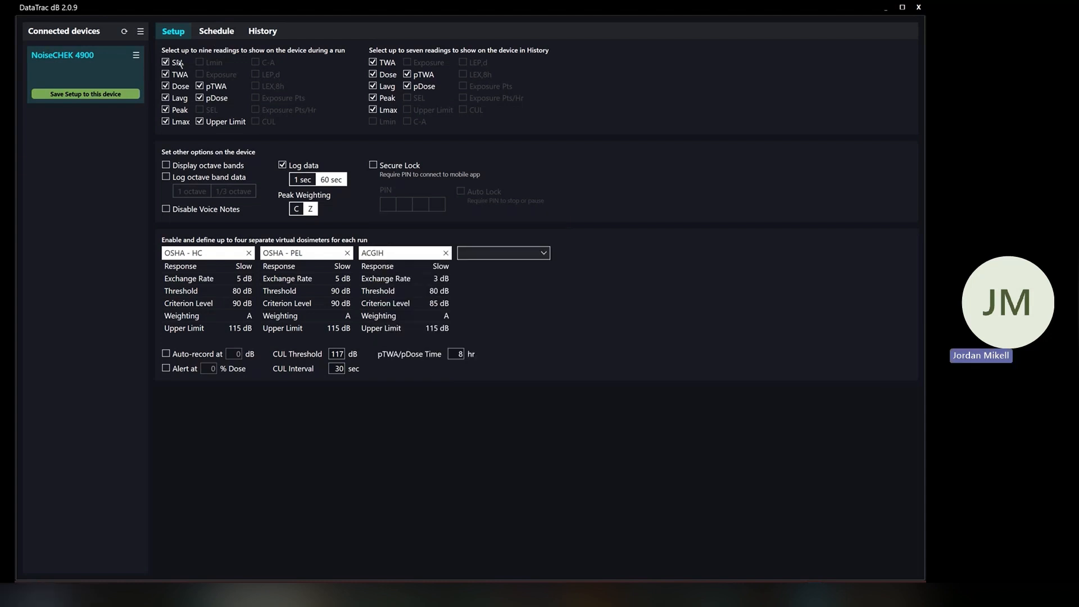
# Browse the list of recorded runs in the history and download the history from the NoiseCHEK 4900
pyautogui.click(274, 34)
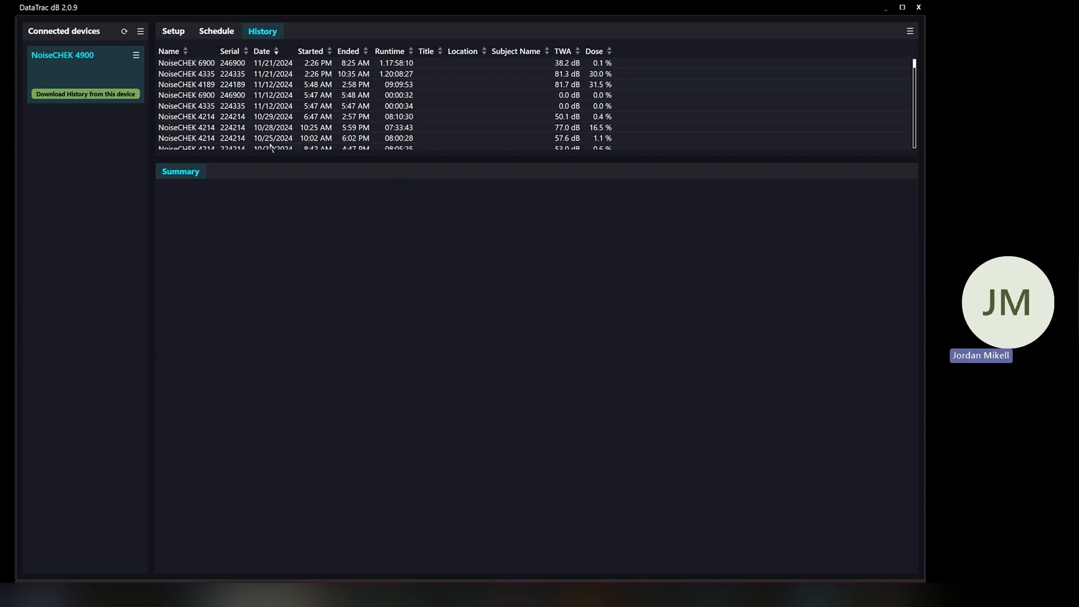
pyautogui.scroll(-10, 263, 132)
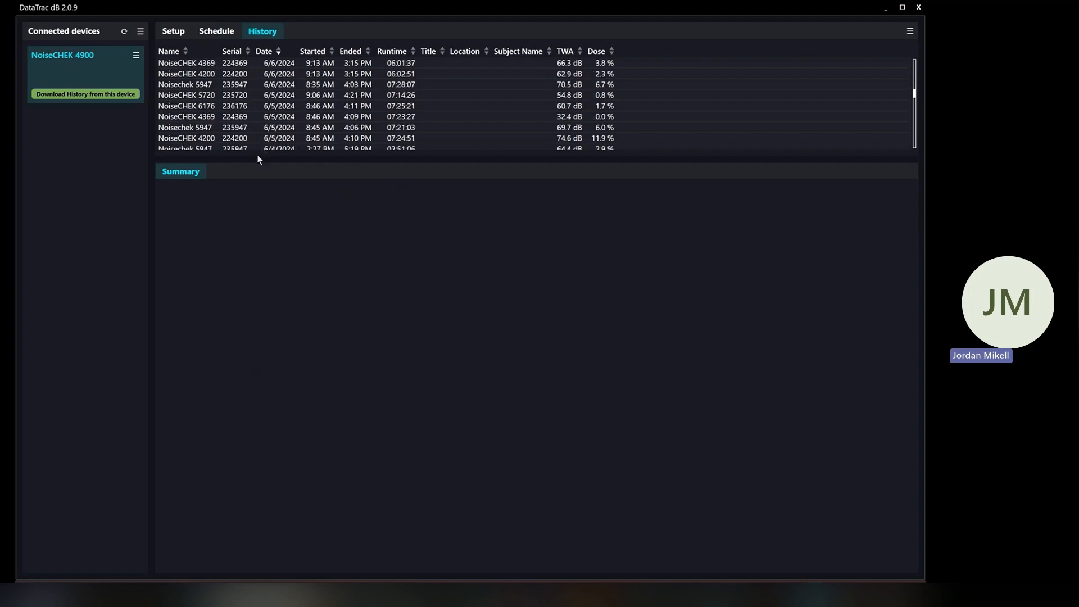
pyautogui.scroll(10, 231, 111)
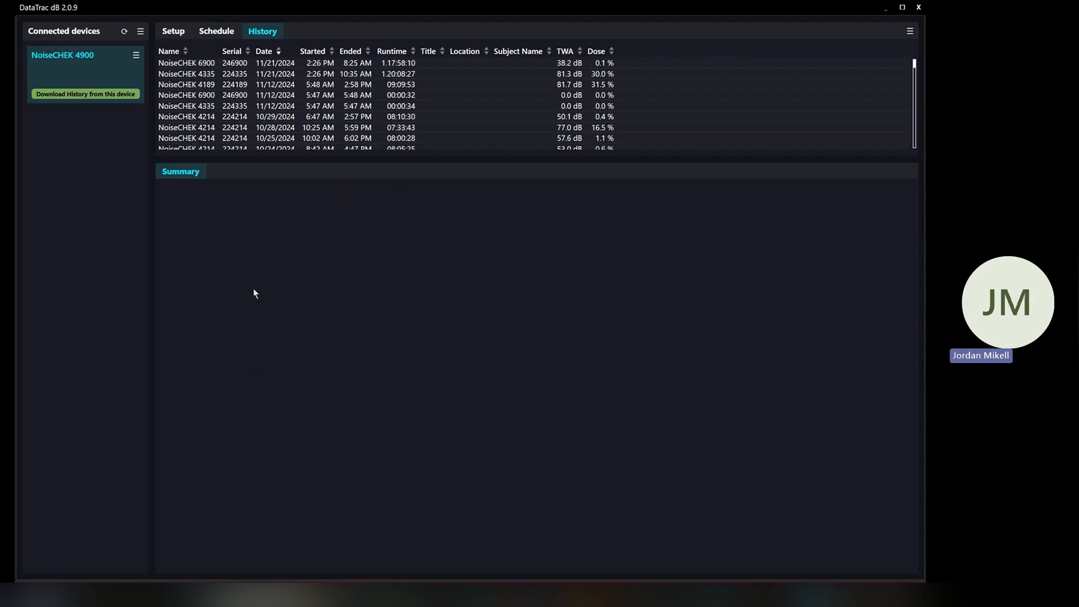
pyautogui.click(104, 94)
# Select the NoiseCHEK 4189 run of 11/12/2024, sort the history by serial, and review the run's editable info fields
pyautogui.click(188, 85)
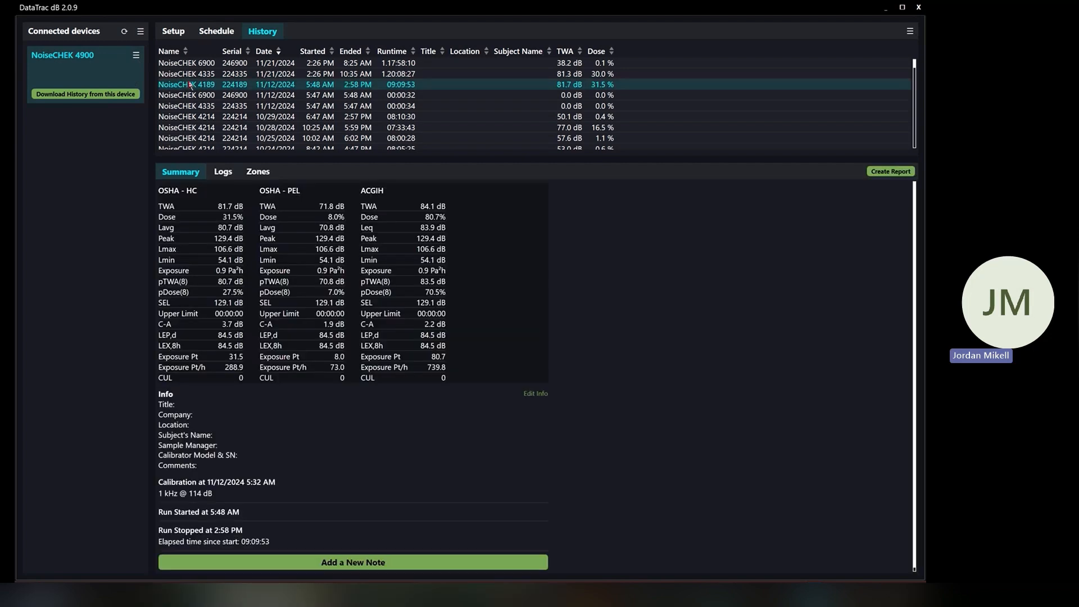
pyautogui.click(243, 55)
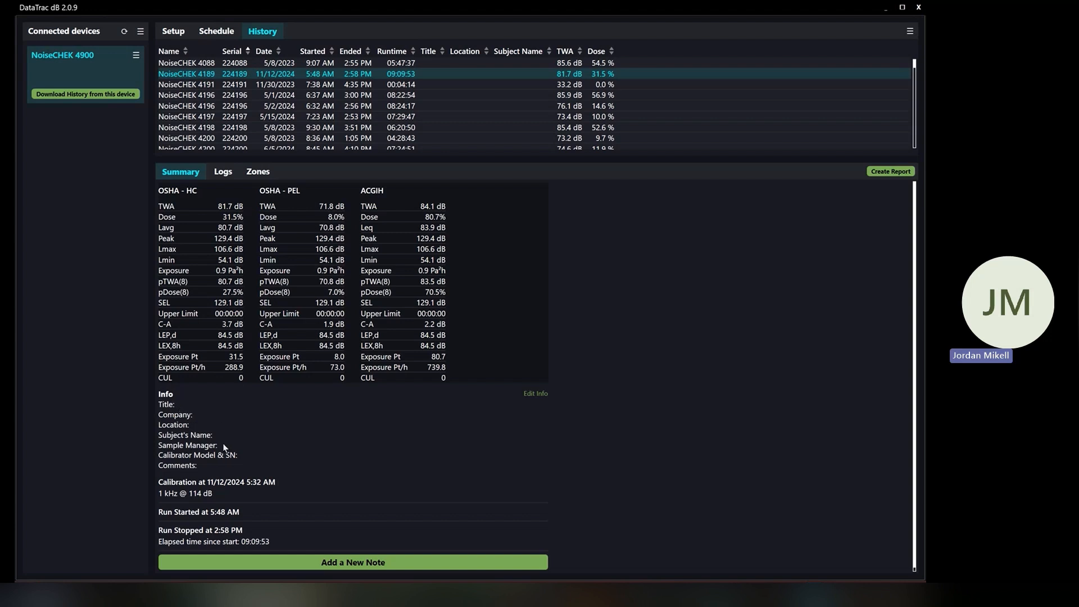
pyautogui.click(531, 393)
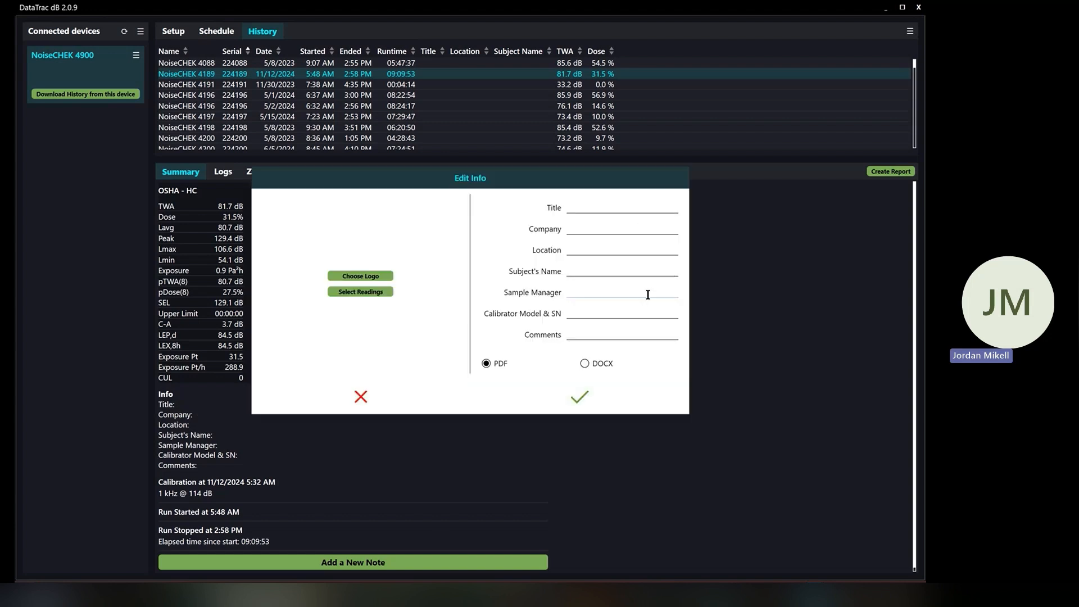
pyautogui.click(375, 395)
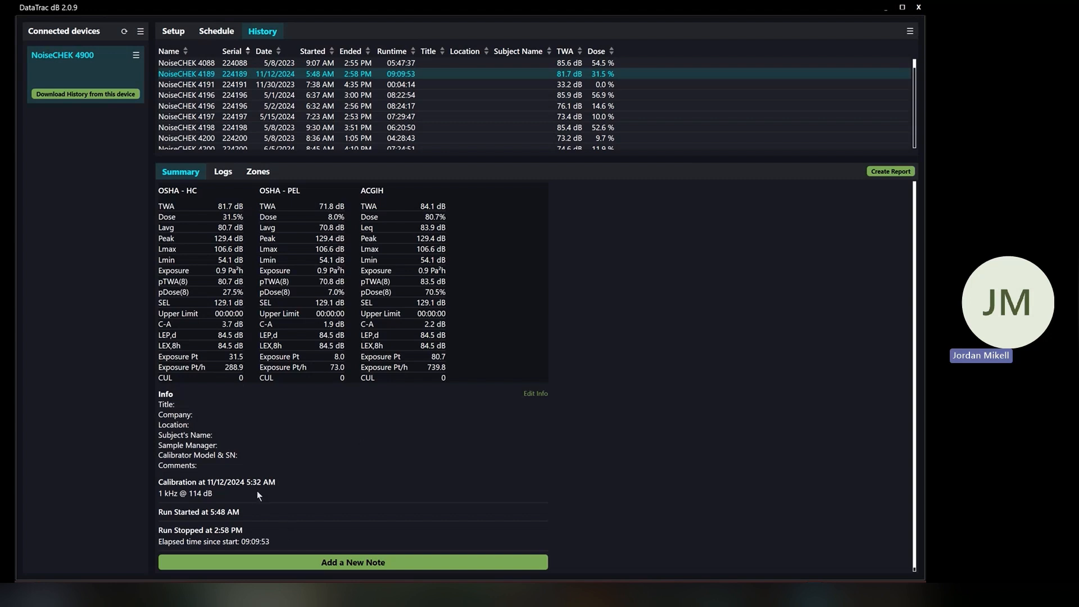
# Display the run's log graph with the Lmax readings for OSHA-HC, OSHA-PEL and ACGIH added
pyautogui.scroll(-1, 239, 494)
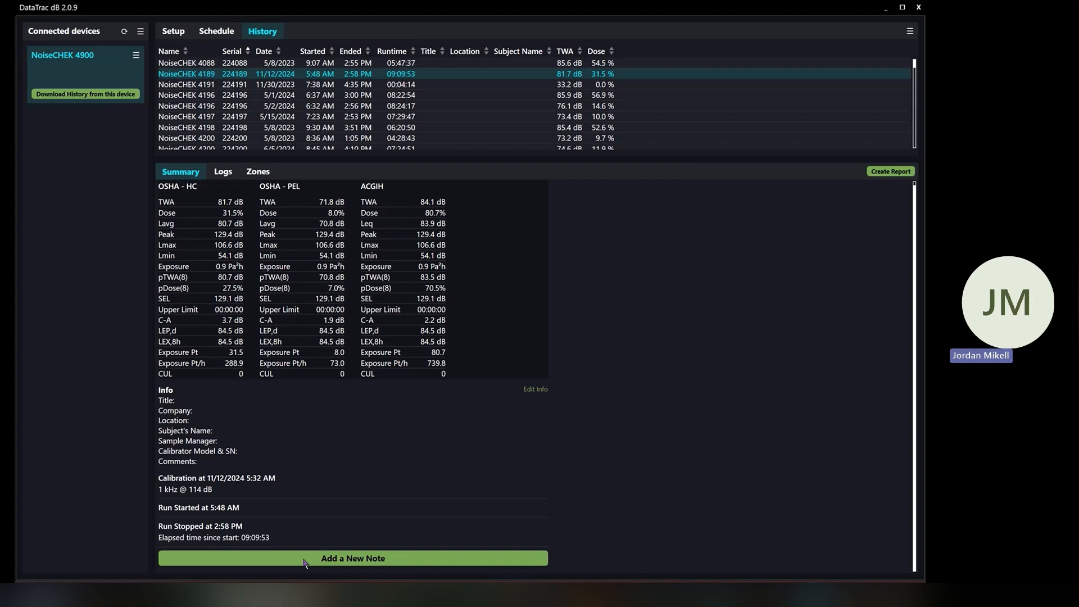
pyautogui.click(223, 171)
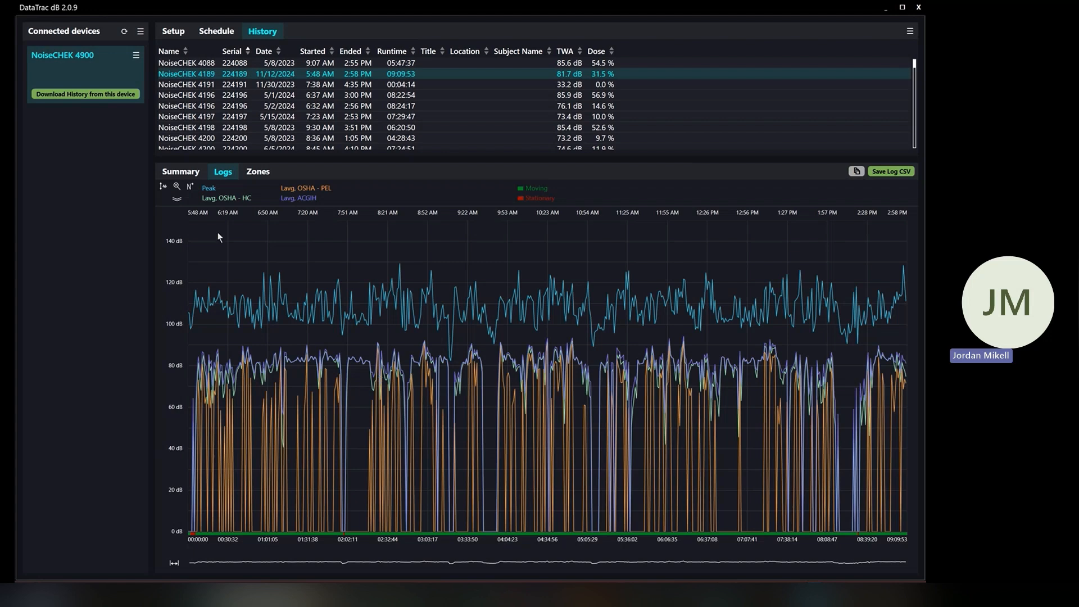
pyautogui.click(177, 201)
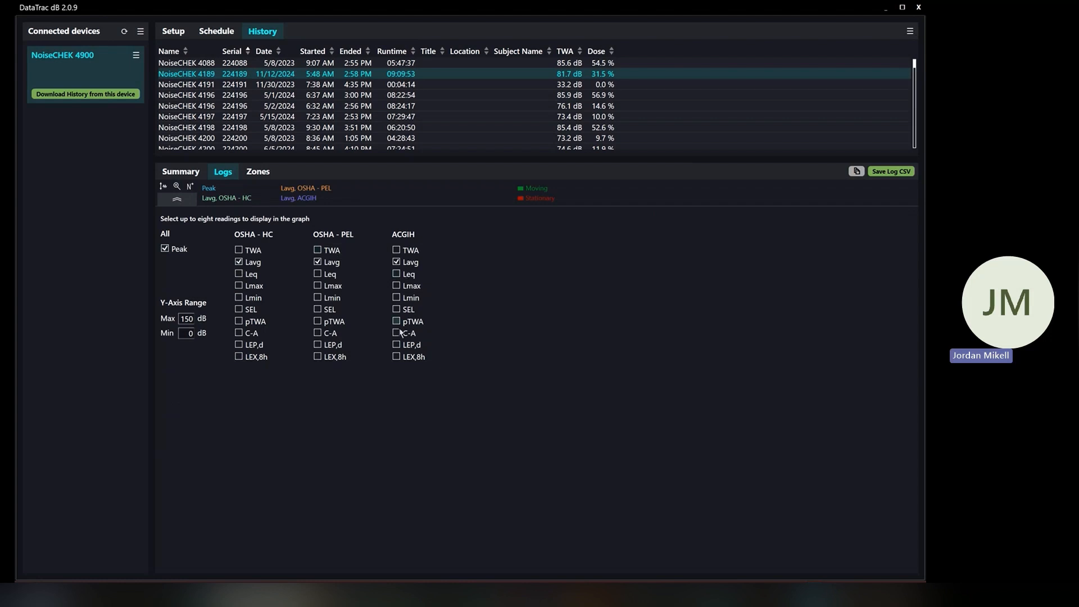
pyautogui.click(247, 287)
pyautogui.click(318, 287)
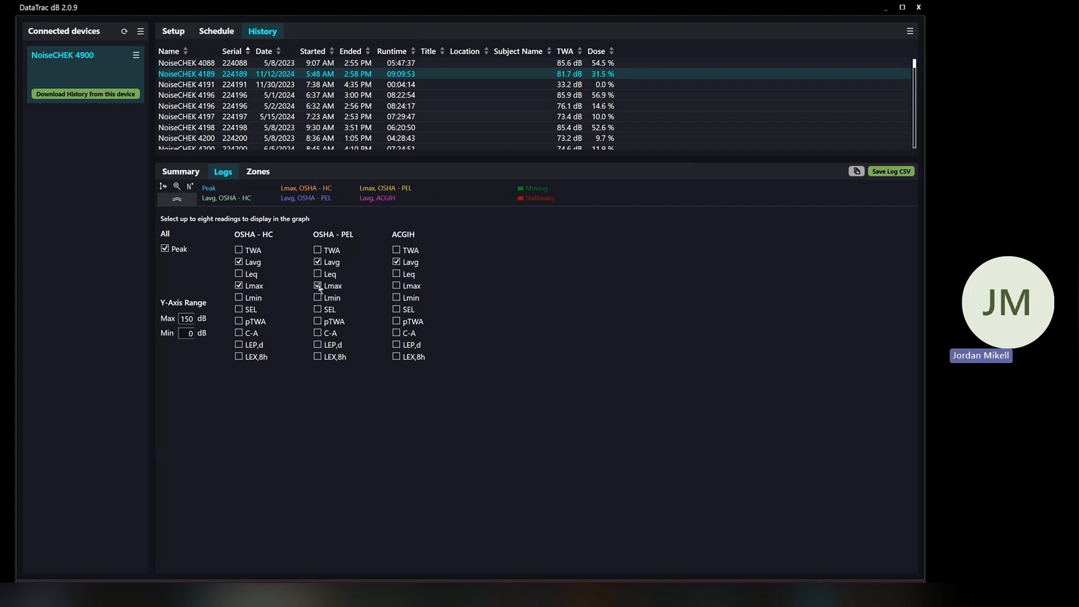
pyautogui.click(397, 286)
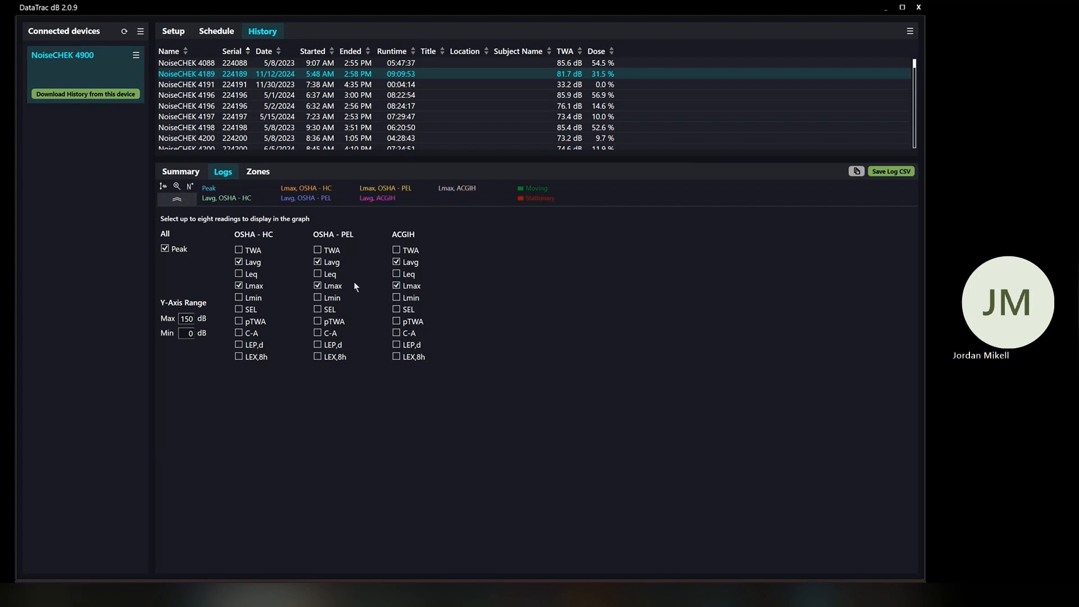
pyautogui.click(177, 200)
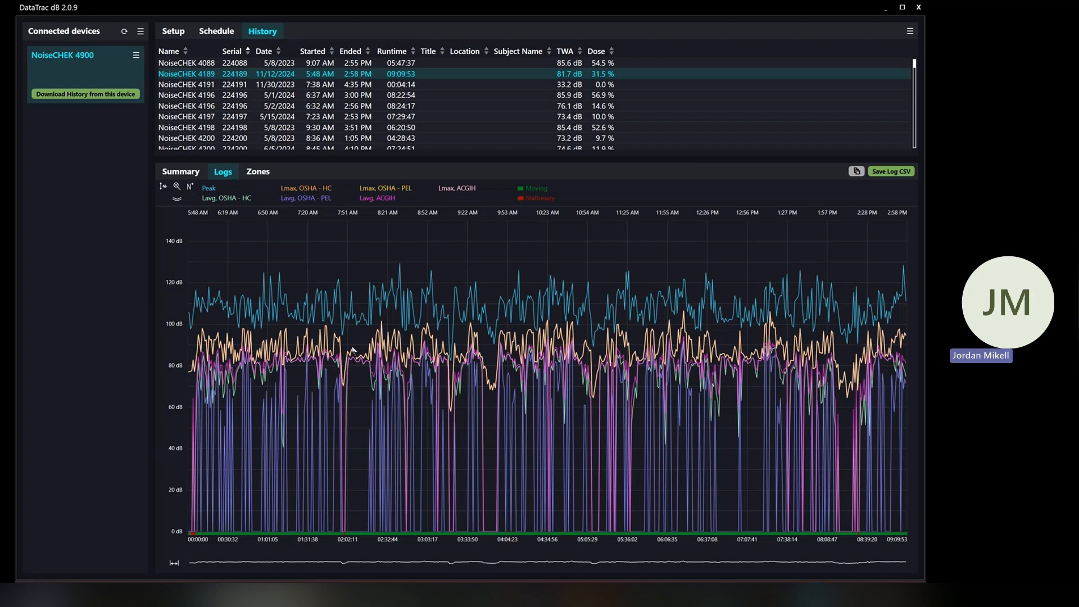
# Remove the OSHA-HC, OSHA-PEL and ACGIH Lmax readings from the log graph
pyautogui.click(178, 200)
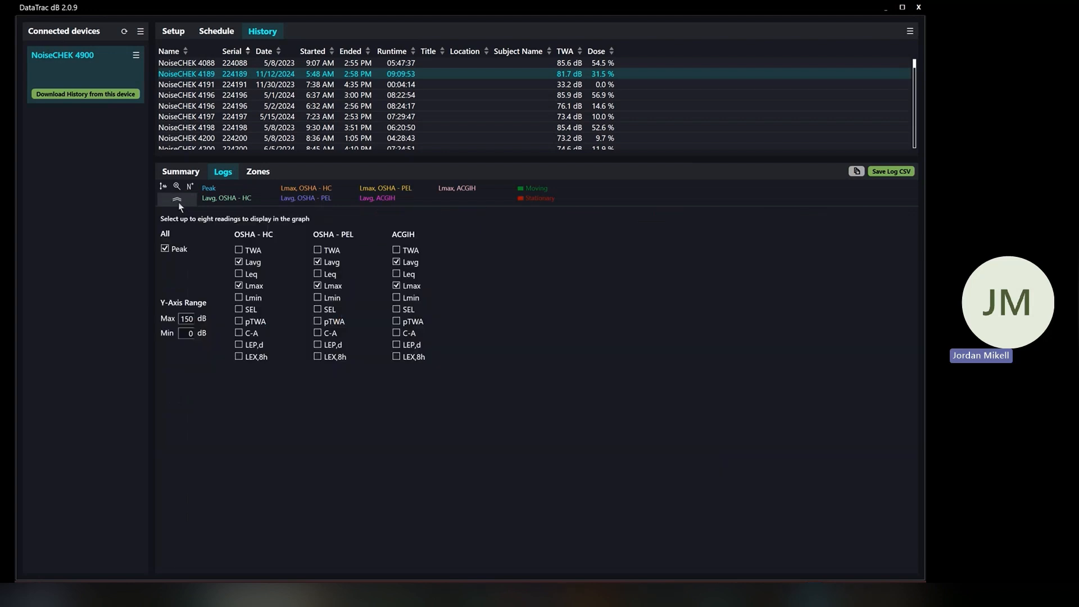
pyautogui.click(243, 285)
pyautogui.click(319, 286)
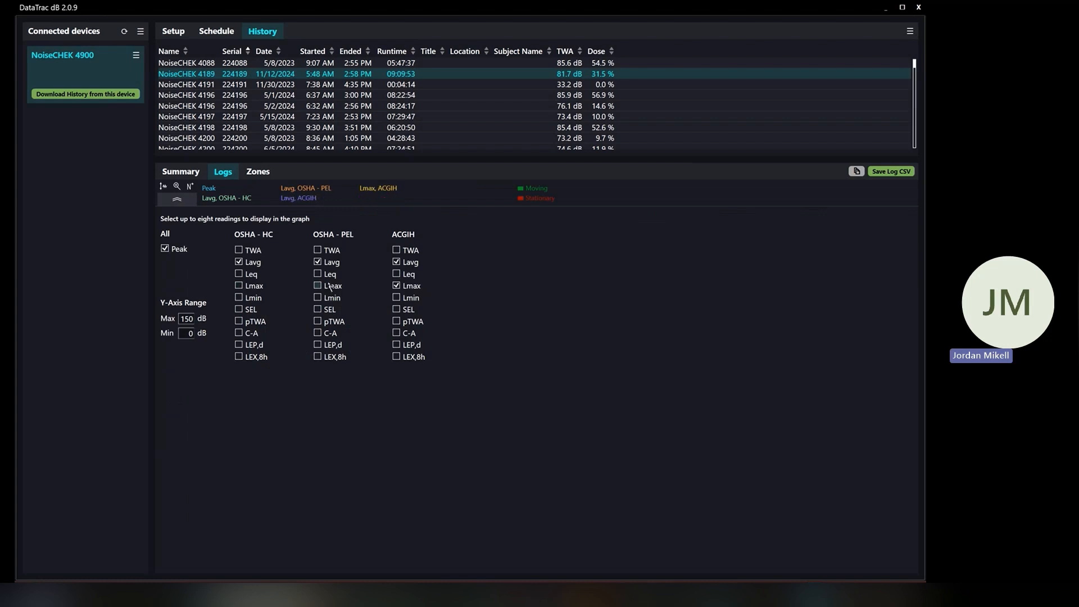
pyautogui.click(395, 286)
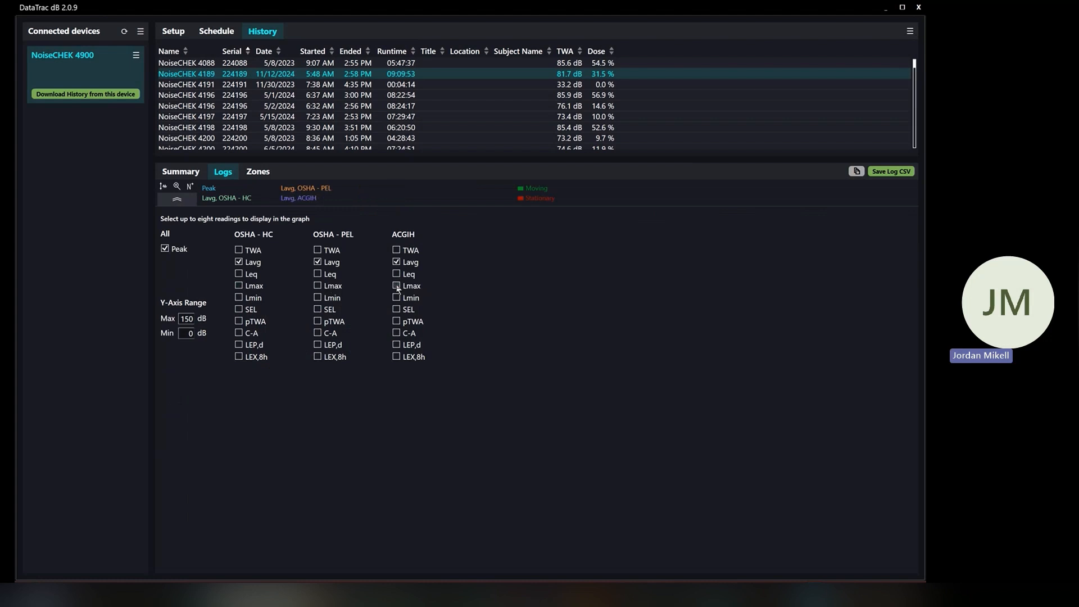
pyautogui.click(177, 202)
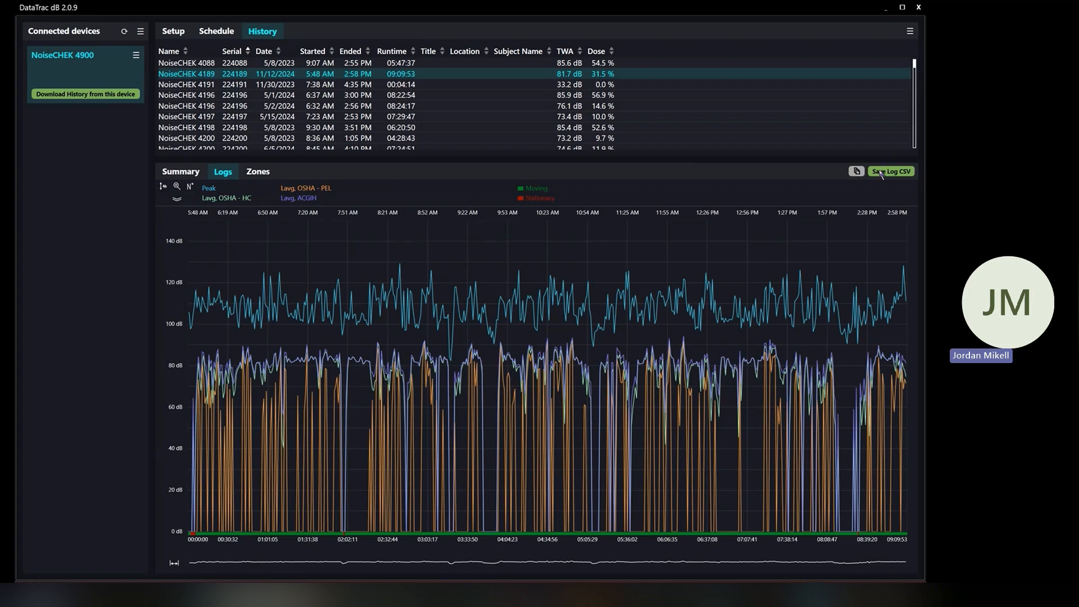
# Create a PDF report from the run's summary with the graph exported and the info fields left blank
pyautogui.click(179, 172)
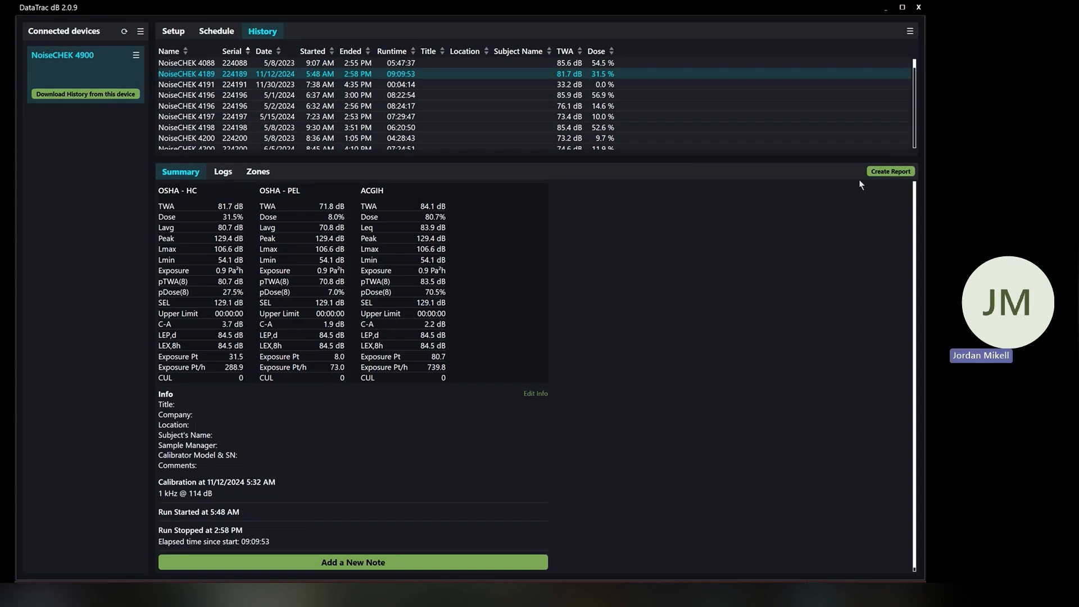
pyautogui.click(890, 172)
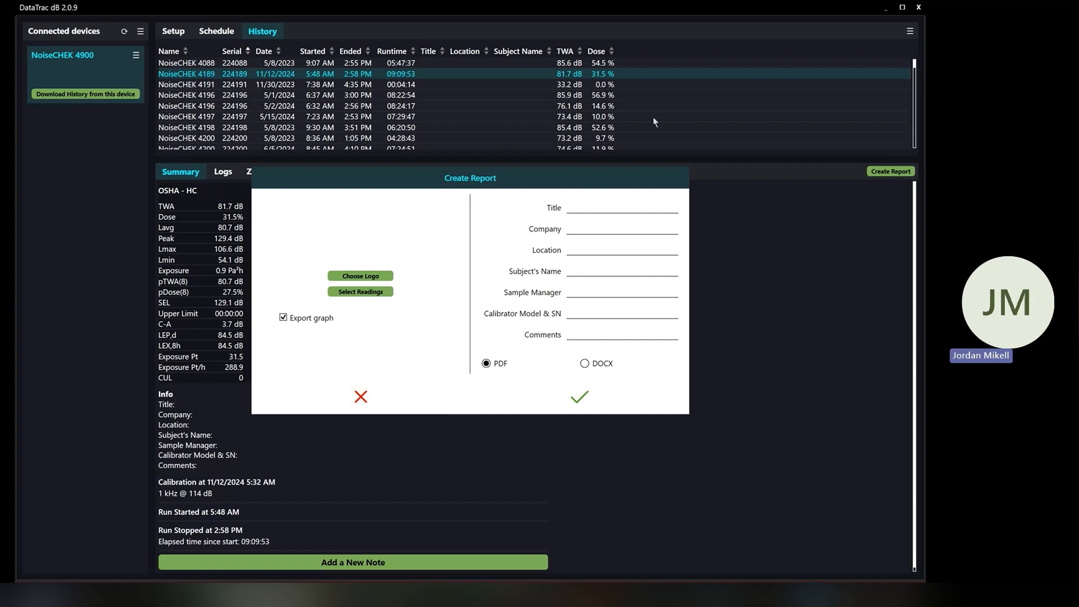
pyautogui.click(585, 204)
pyautogui.click(580, 246)
pyautogui.click(283, 318)
pyautogui.click(362, 396)
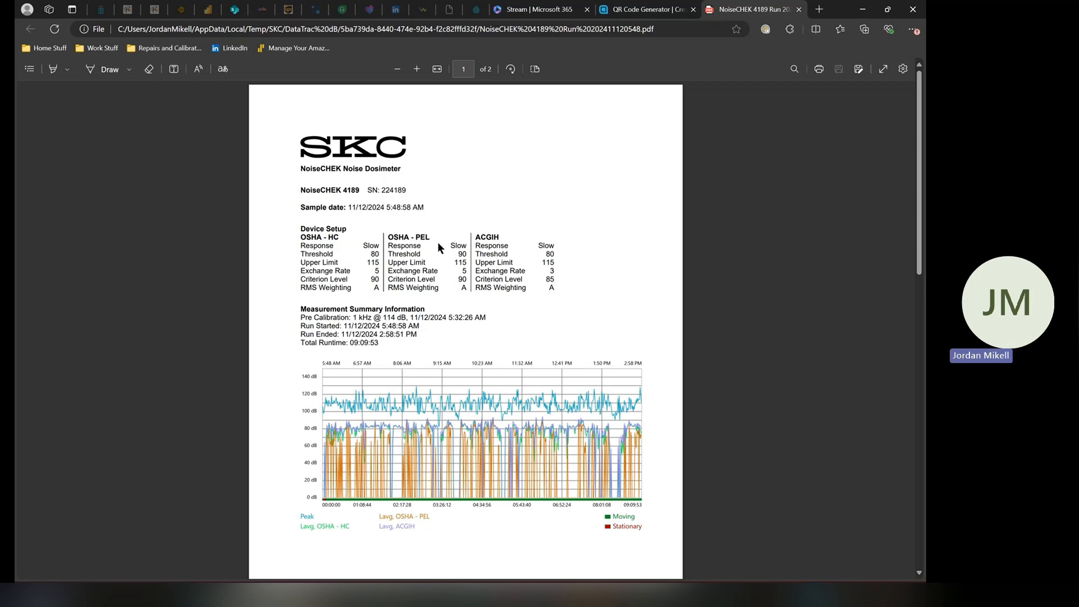
# Examine the PDF report's device setup, measurement summary, graph and readings on both pages, and return to DataTrac dB
pyautogui.scroll(-1, 438, 247)
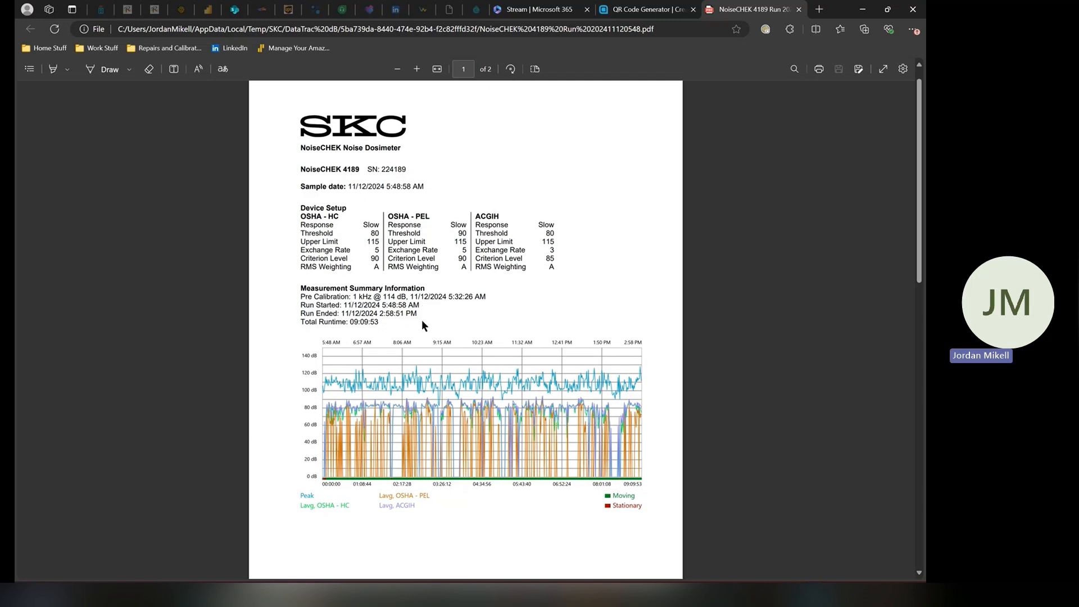
pyautogui.scroll(-1, 422, 321)
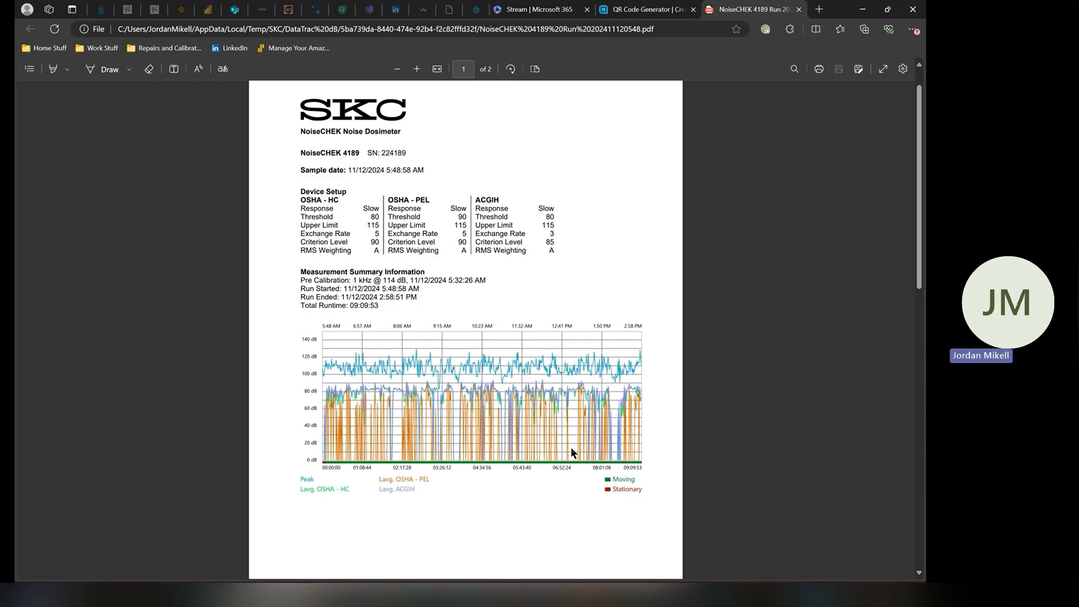
pyautogui.scroll(-6, 571, 448)
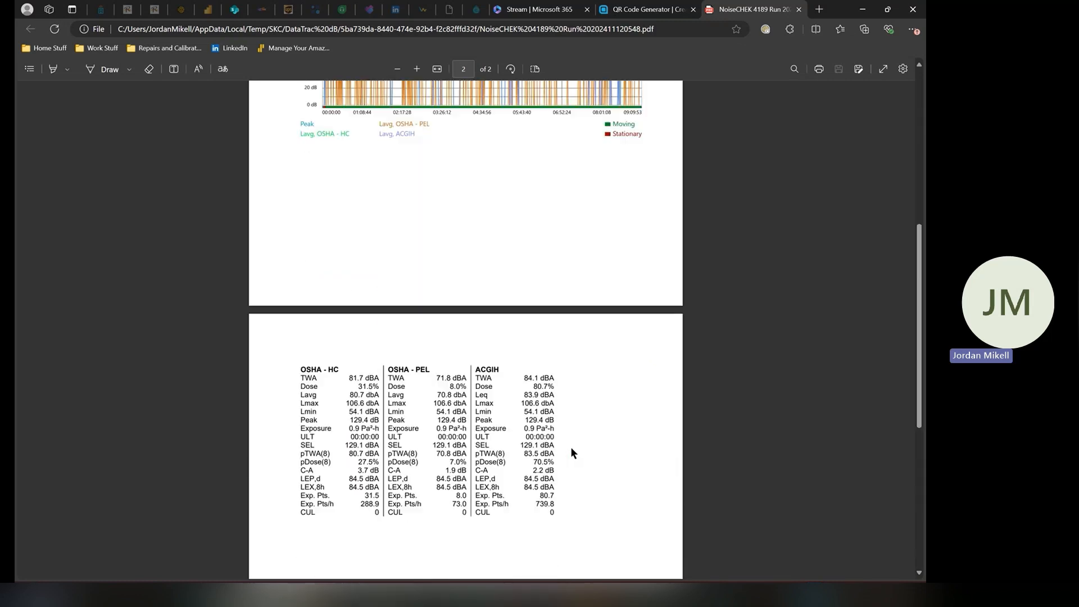
pyautogui.scroll(-2, 570, 448)
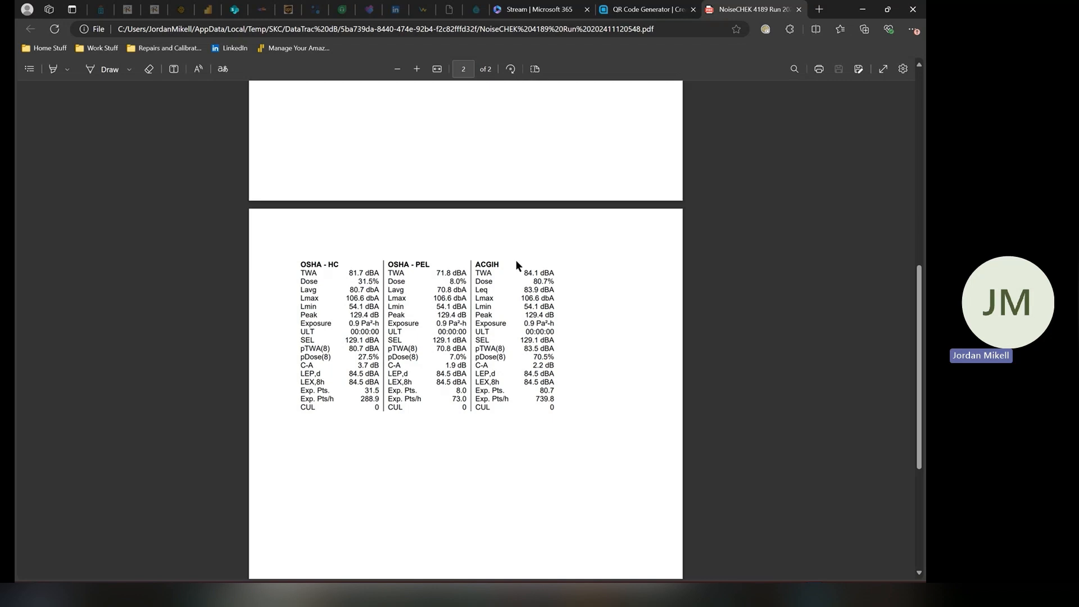
pyautogui.scroll(8, 514, 259)
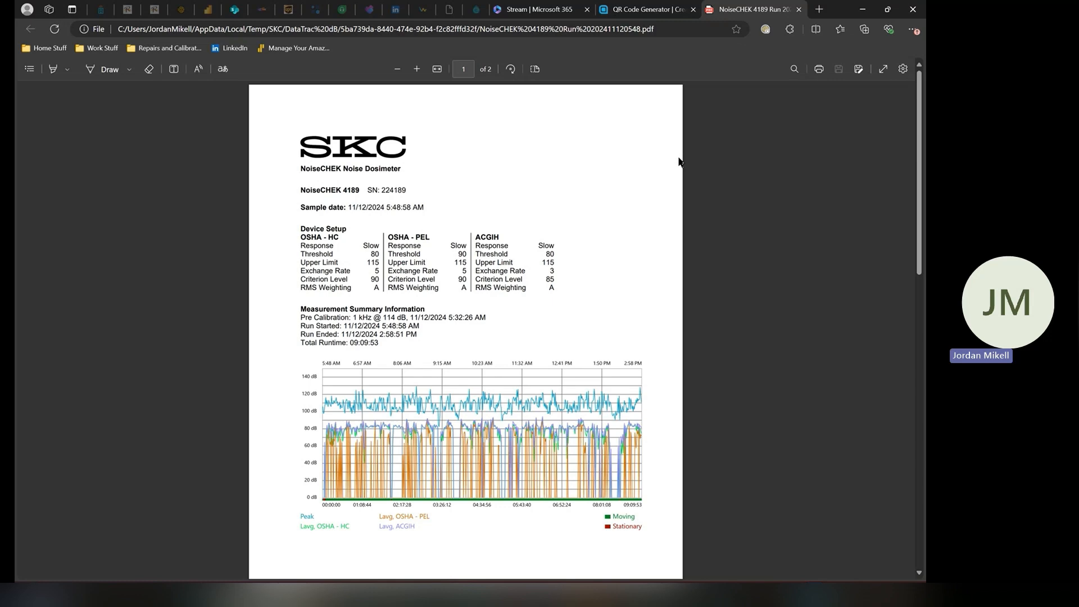
pyautogui.scroll(-4, 583, 272)
pyautogui.scroll(3, 583, 271)
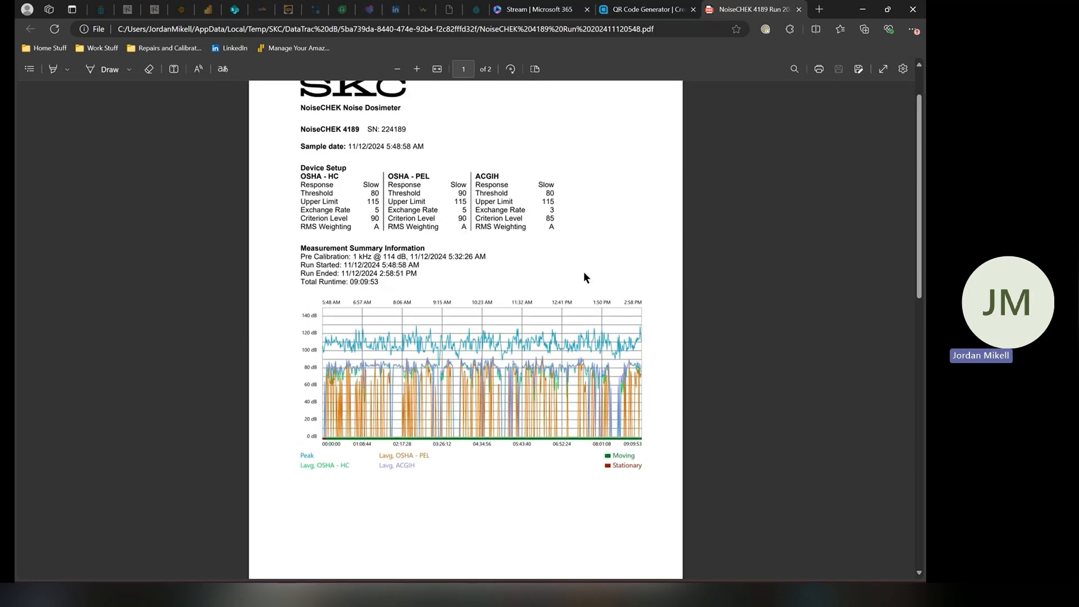
pyautogui.hotkey('alt', 'Tab')
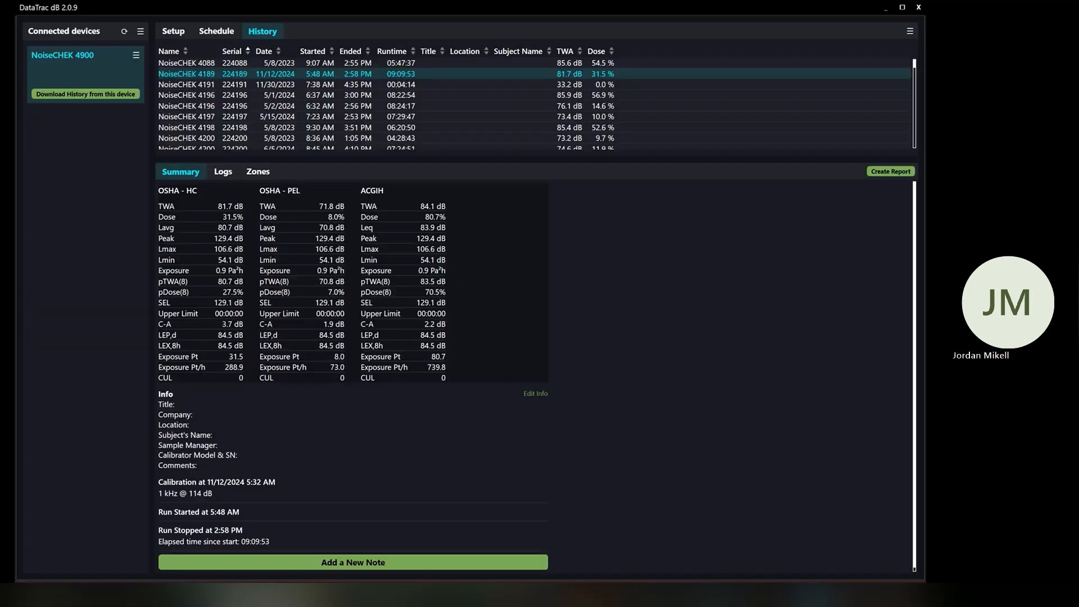